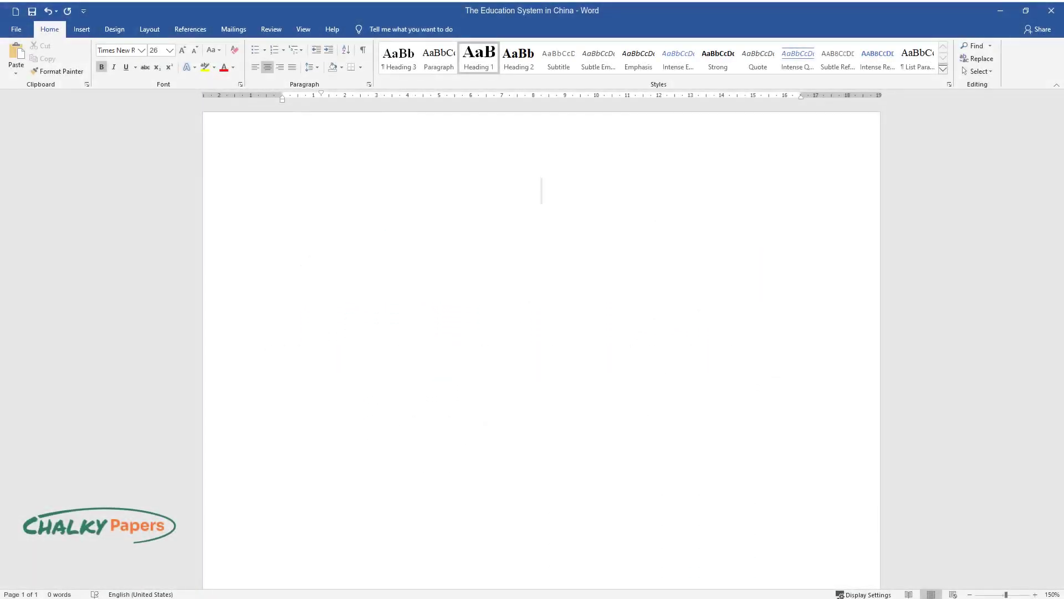
Type the centred bold heading 'The Education System in China' and start a body line beneath it.
type("The Educati")
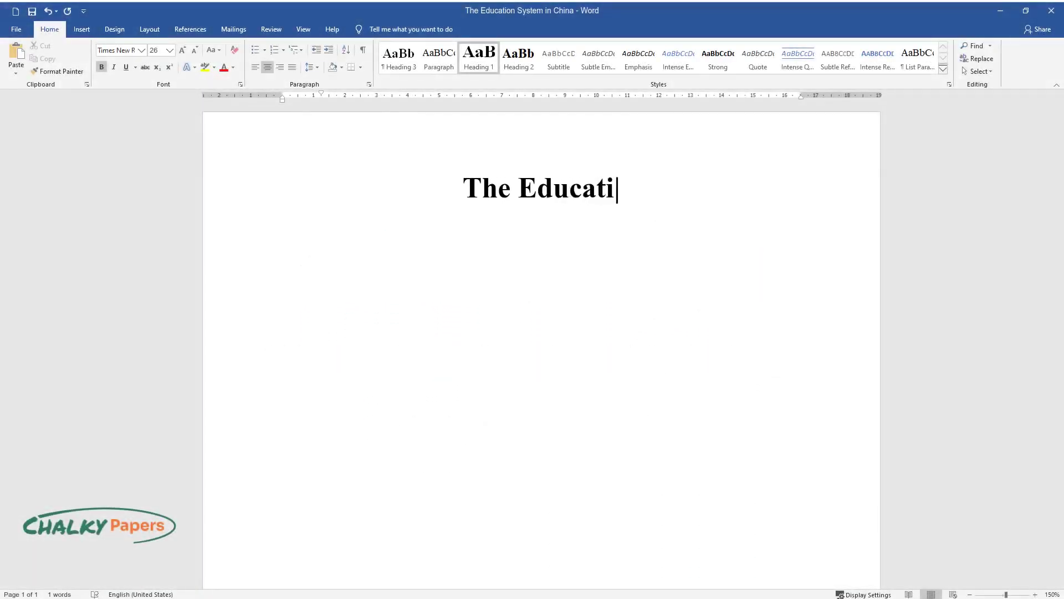
type("on System in China")
key("Return")
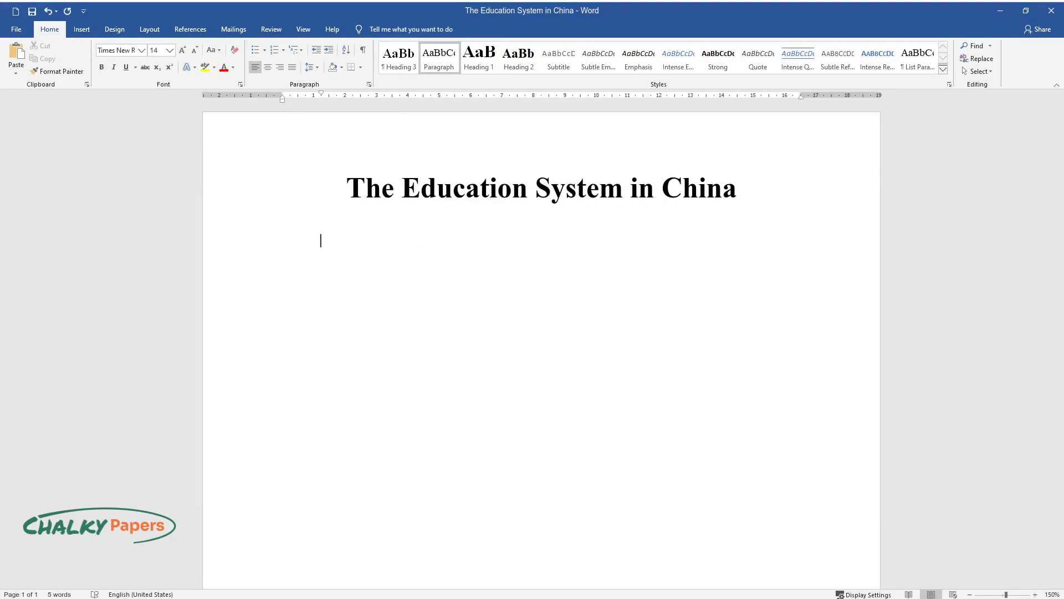
Write the first body paragraph on the reflection's opening and summary, ending 'and comparisons are made.'.
type("The reflection beg")
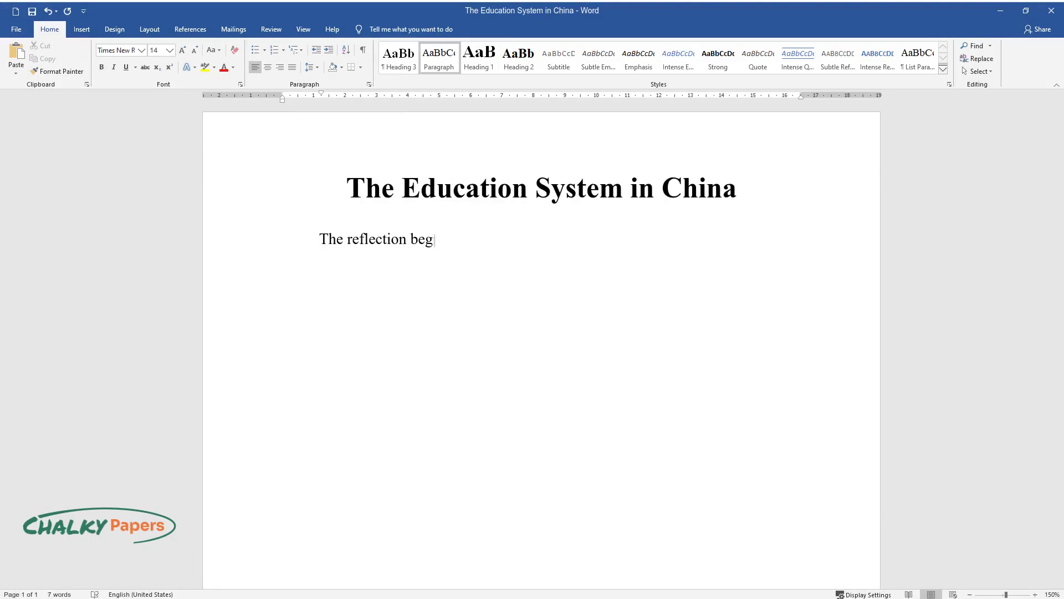
type("ins with a short mention of Sheila's past exp")
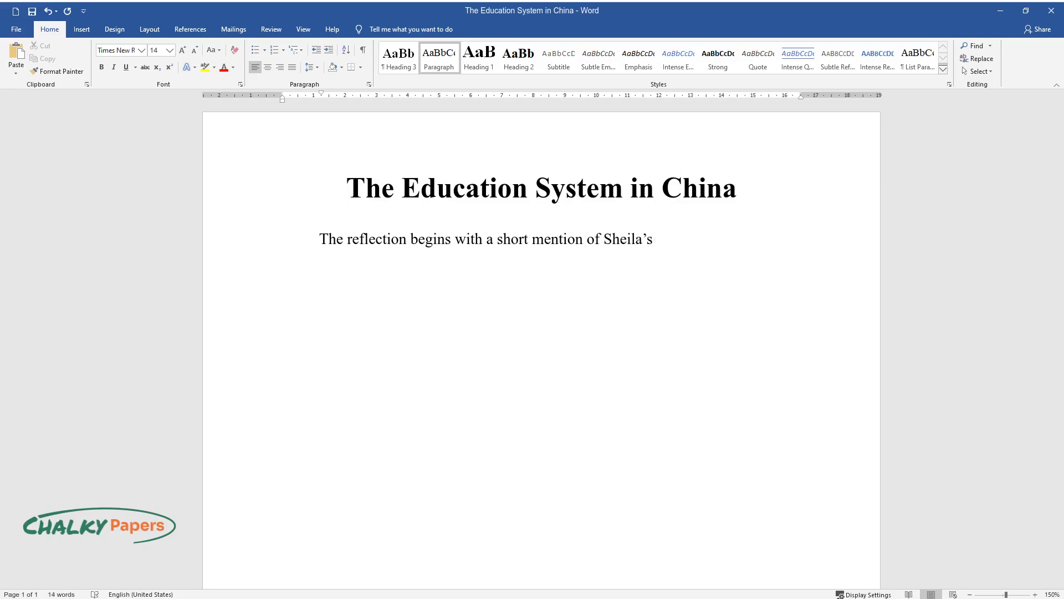
type("e")
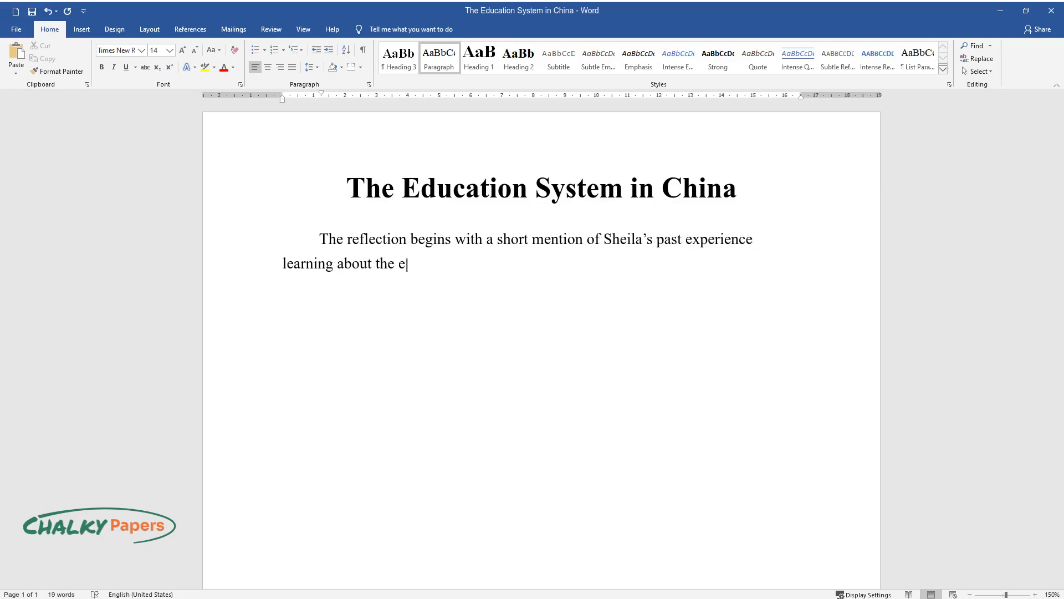
type("rience learning about the education system of a country. It hel")
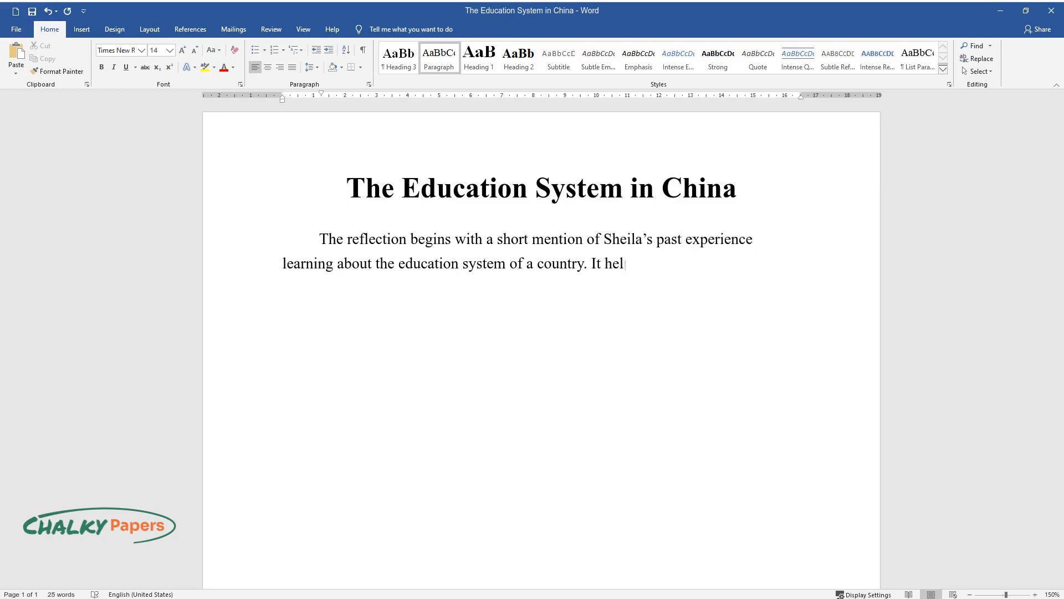
type("ps to capture the reader's attention")
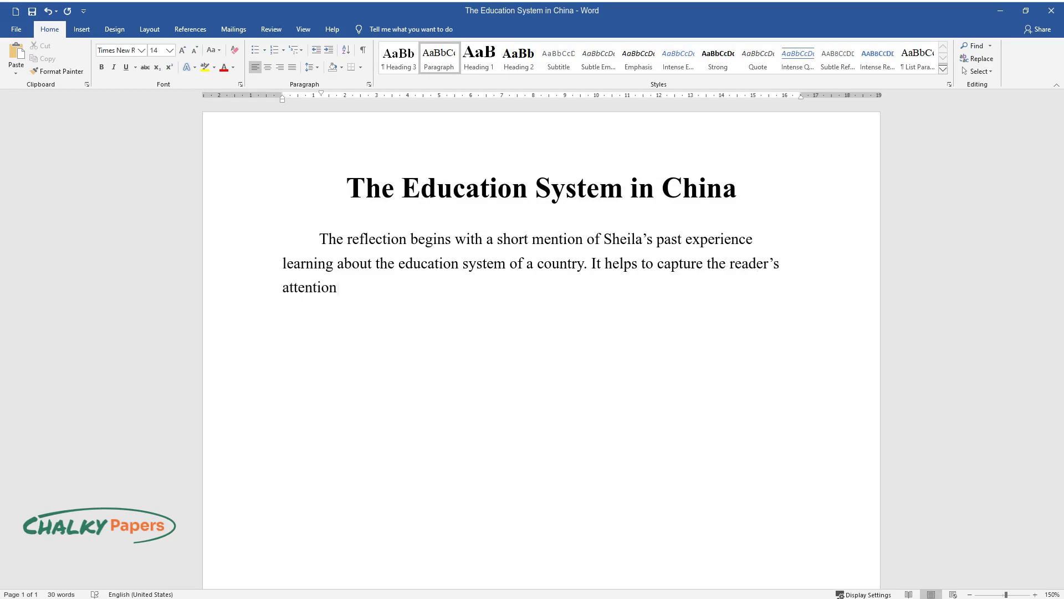
type(", serves as a compelling introduction")
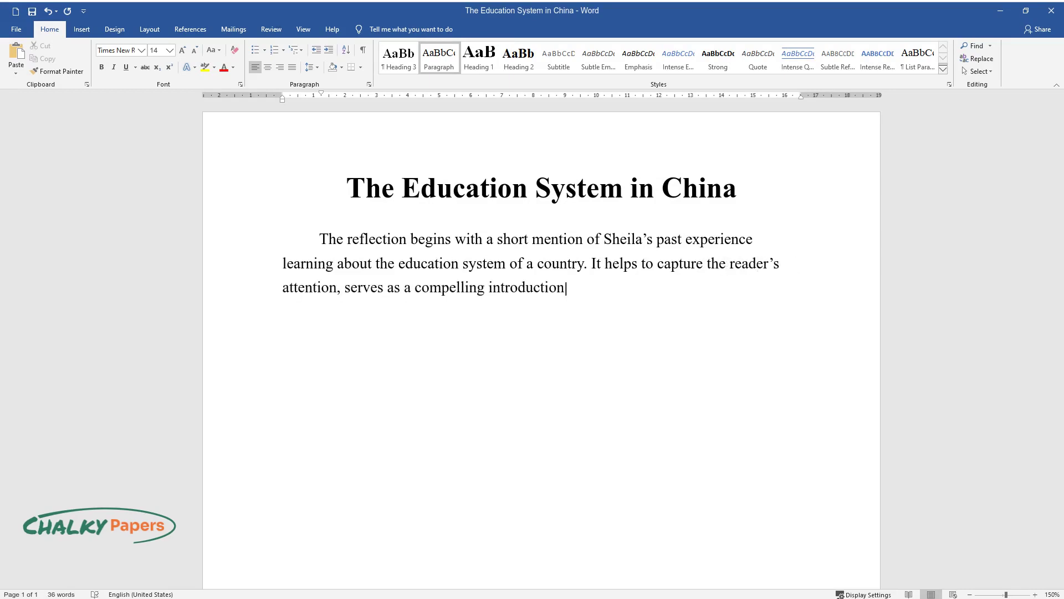
type(" to the topic, and demonstrates how ")
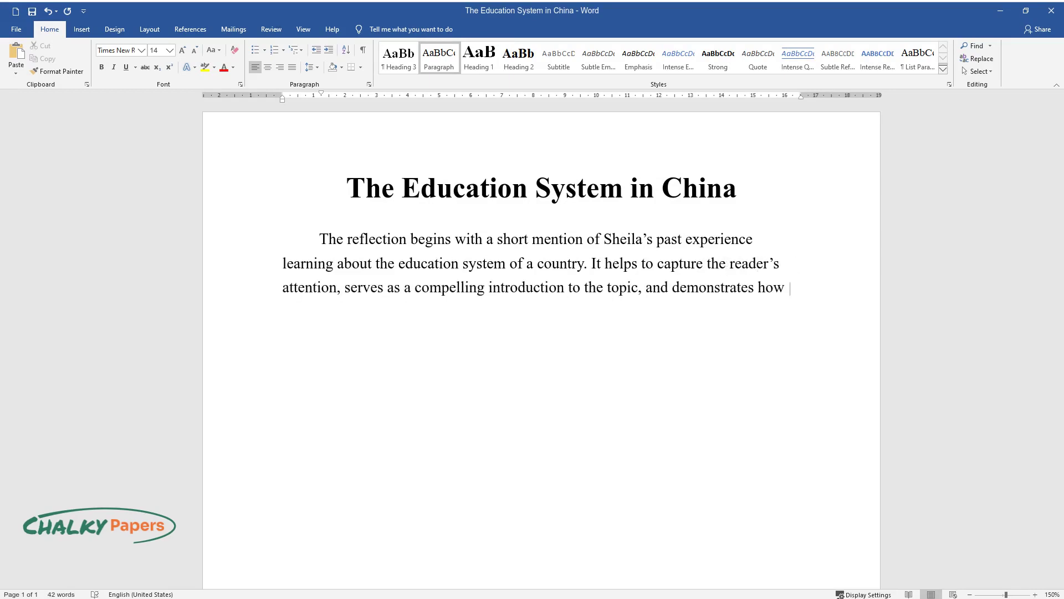
type("reading the chapter has influenced Sh")
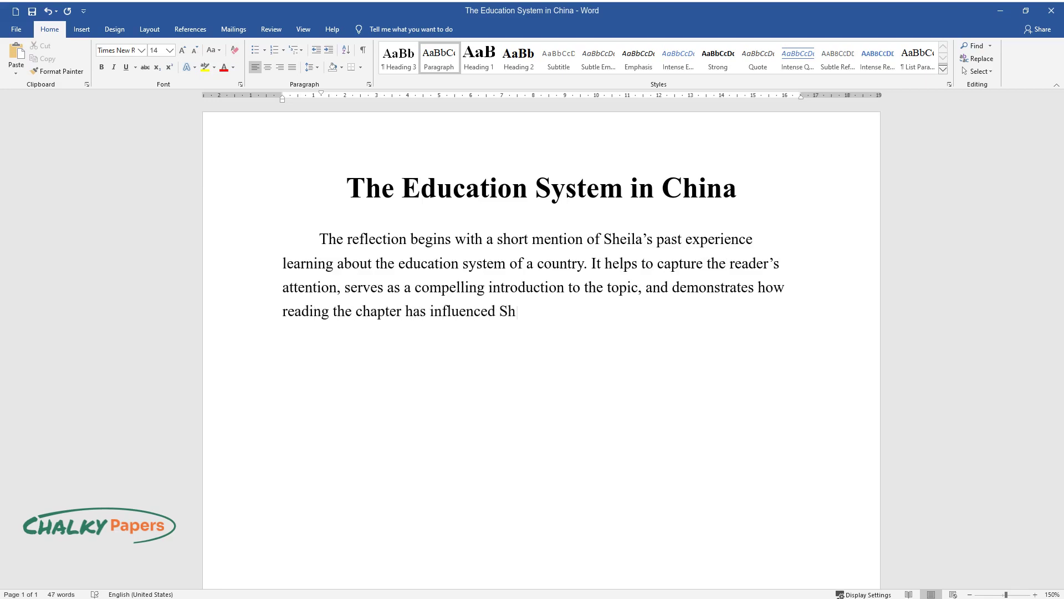
type("eila's opinion. The reflection gives a brief summary of the sal")
type("ient poin")
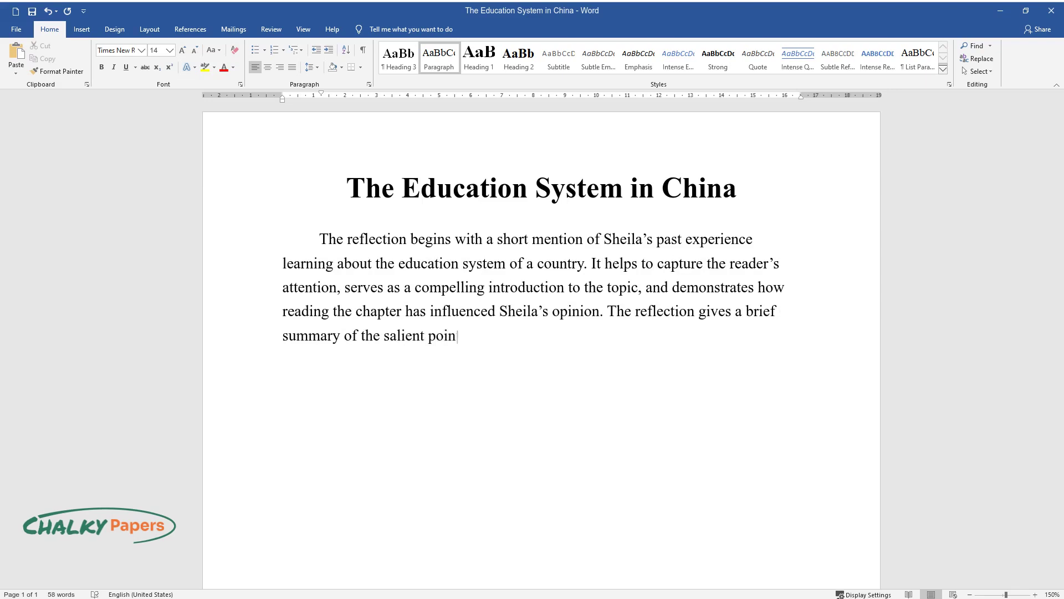
type("ts of the education system of each co")
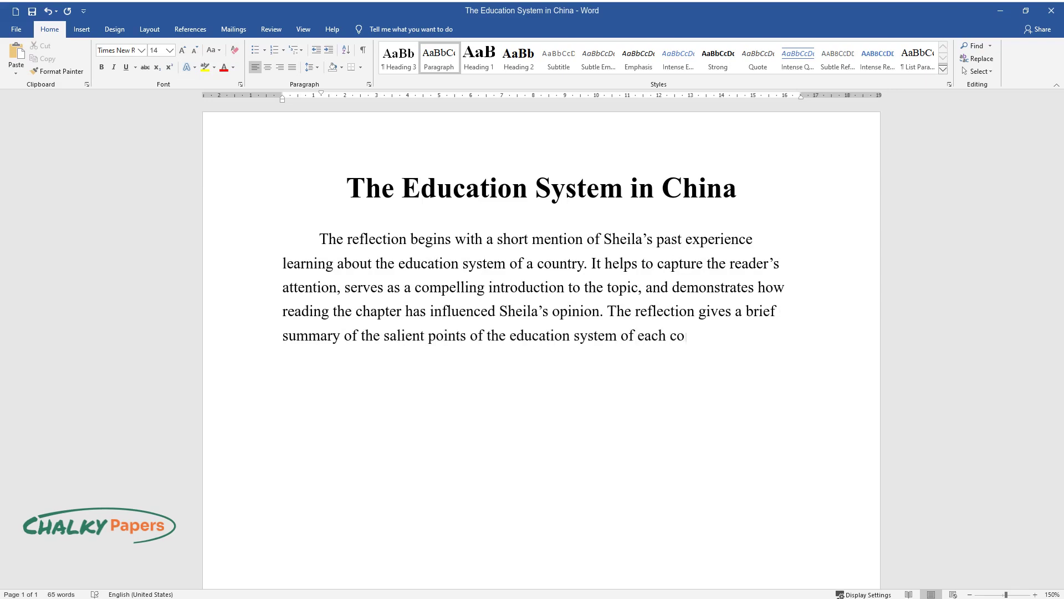
type("untry discussed in the chap")
type("ter, incl")
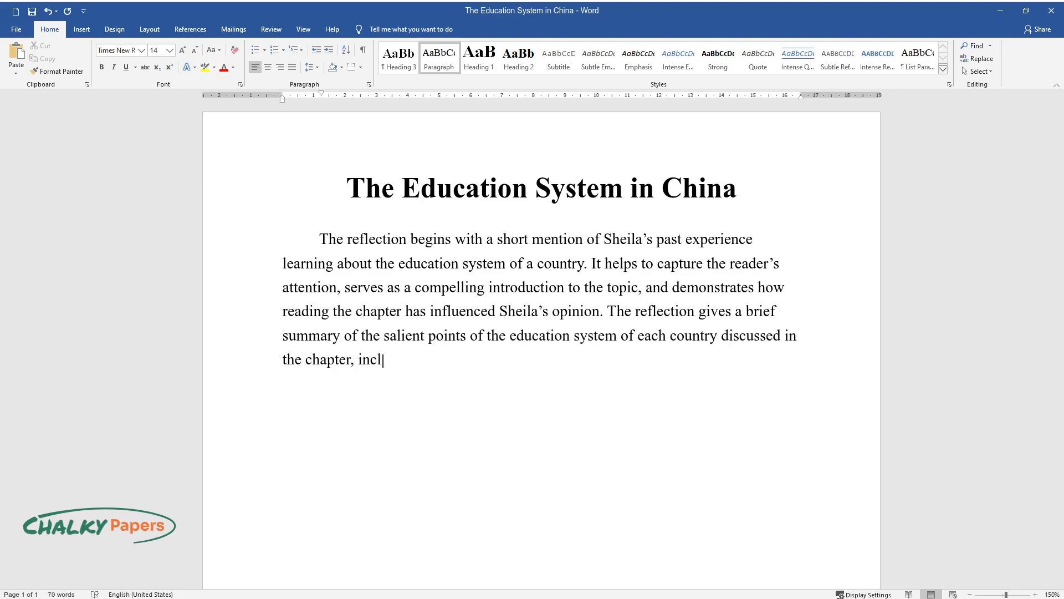
type("uding the historical background. She")
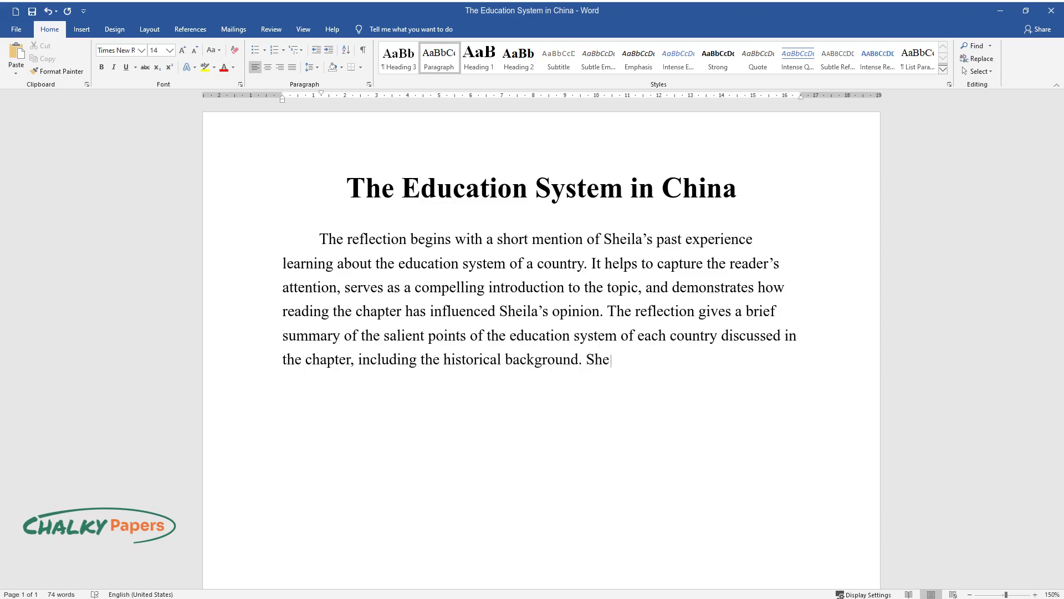
type("ila's own point of view is expressed")
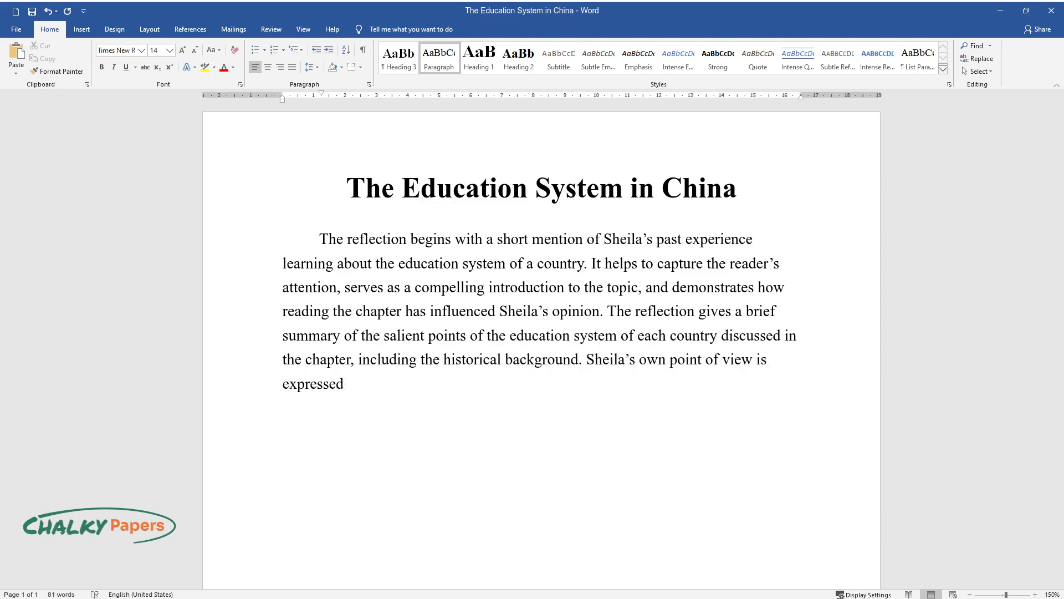
type(" clearly, as connections are drawn wi")
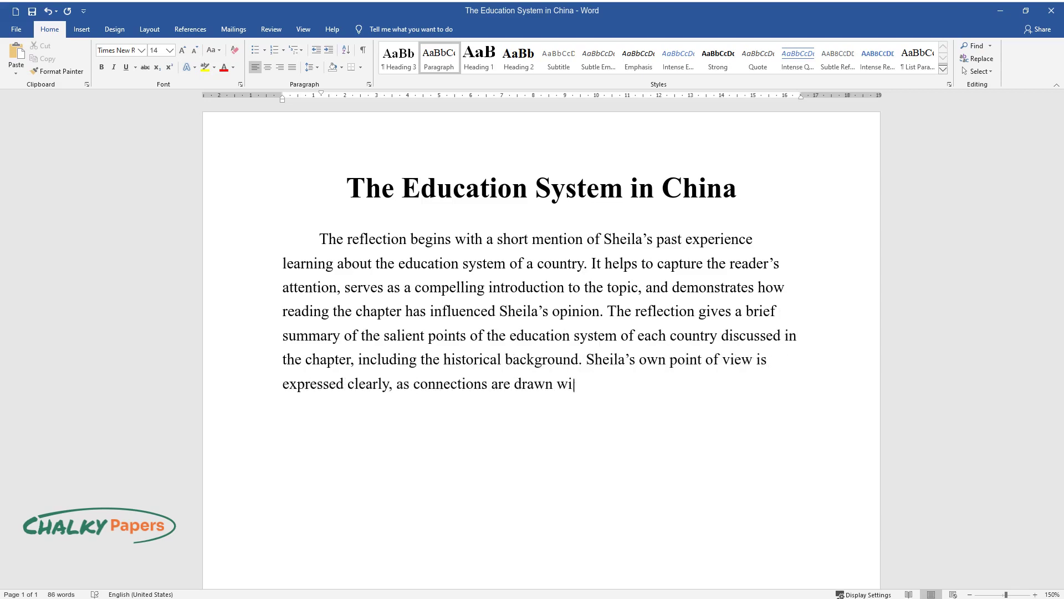
type("th previous knowledge and experience, and comparisons are made.")
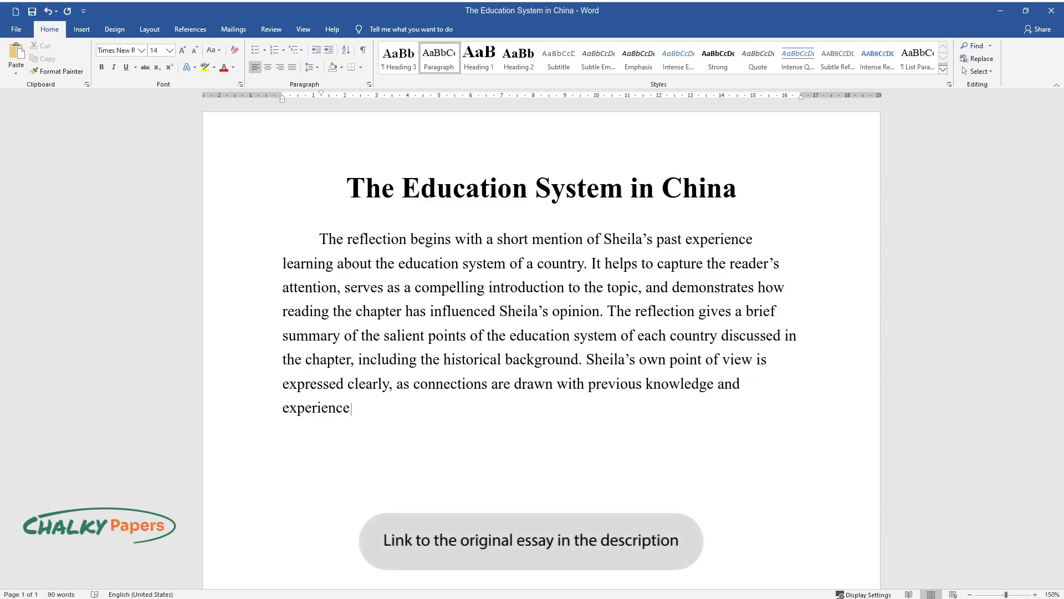
key("Return")
Add the paragraph on China's curriculum and student stress, ending 'achieve better results.'.
scroll(535, 358, "down", 2)
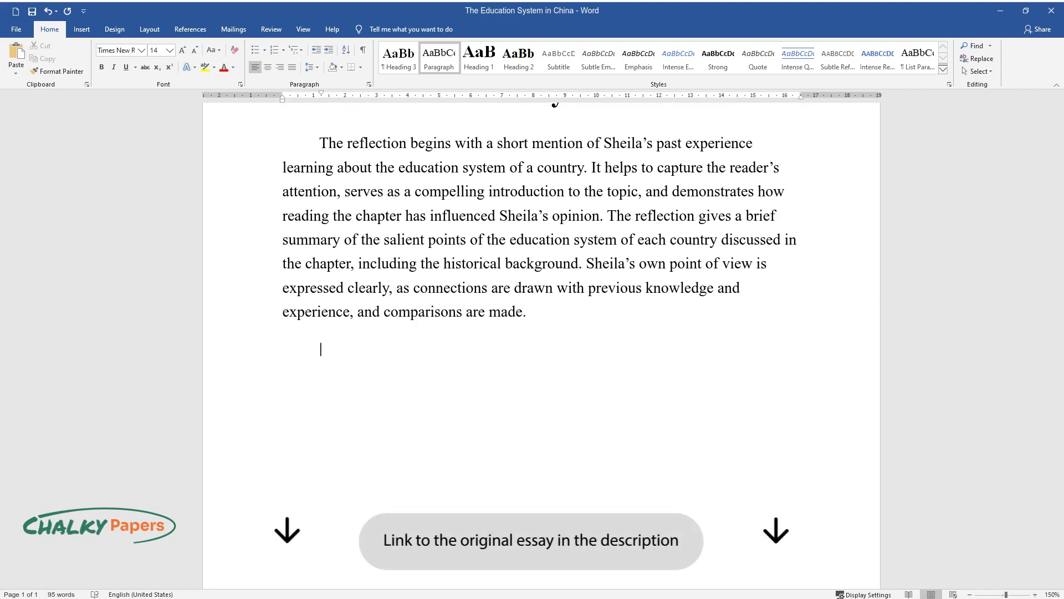
type("When discussing t")
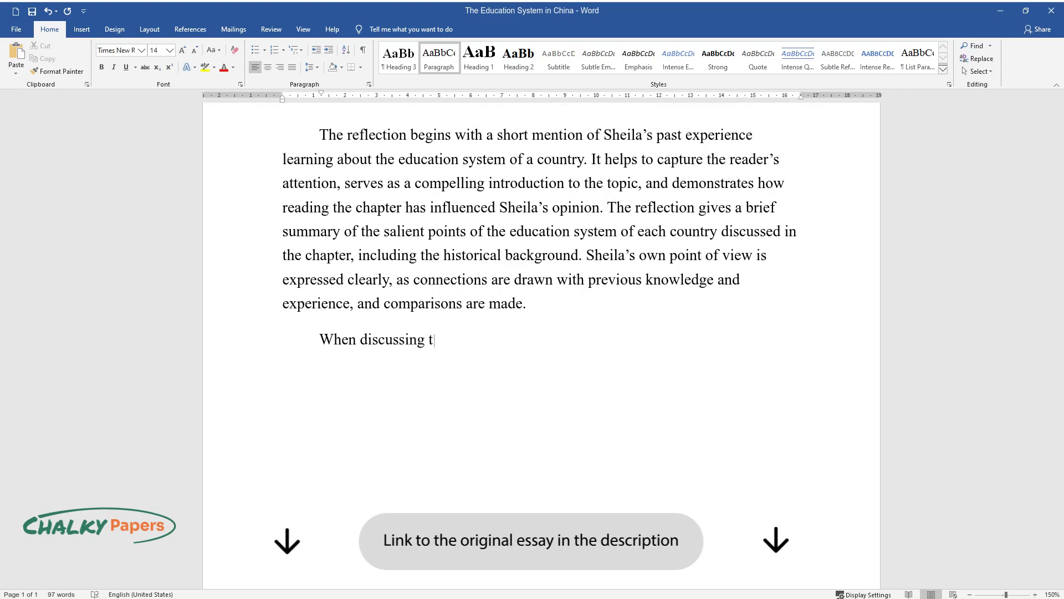
type("he education system in China, Sheila")
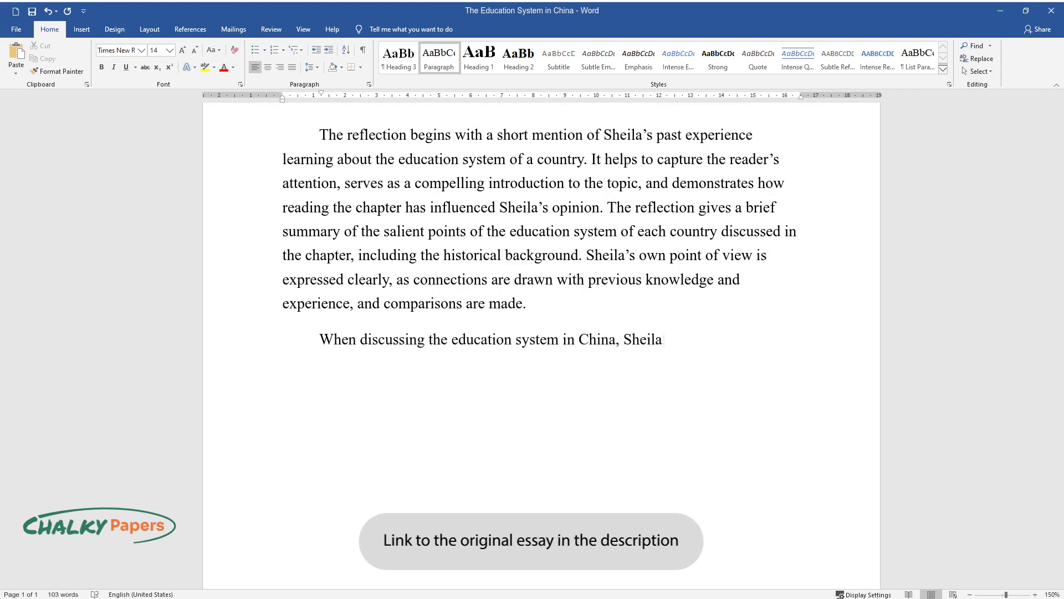
type(" suggests that it would be beneficial")
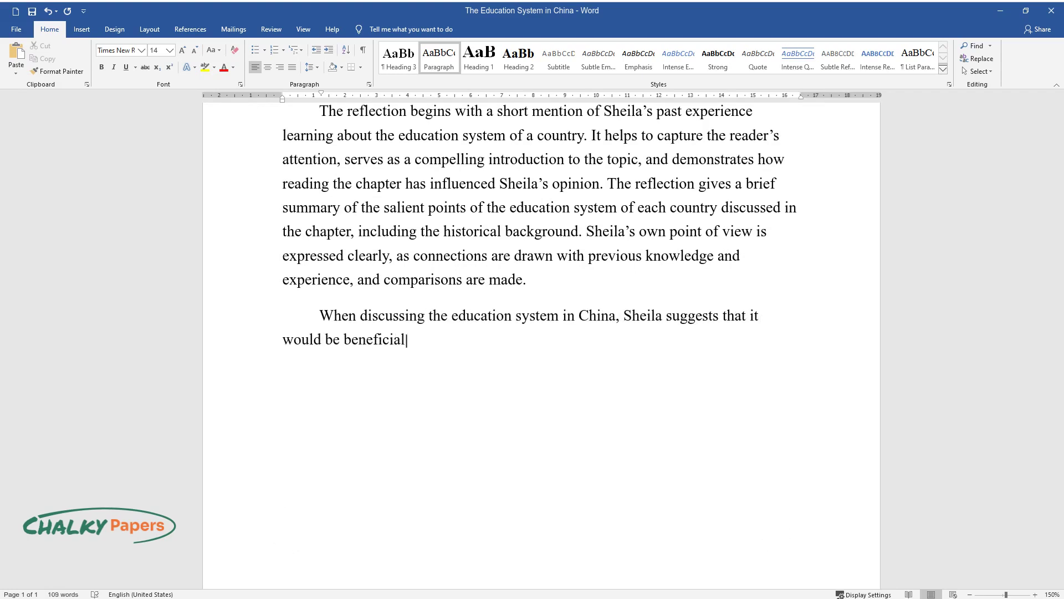
type(" for America's education system to a")
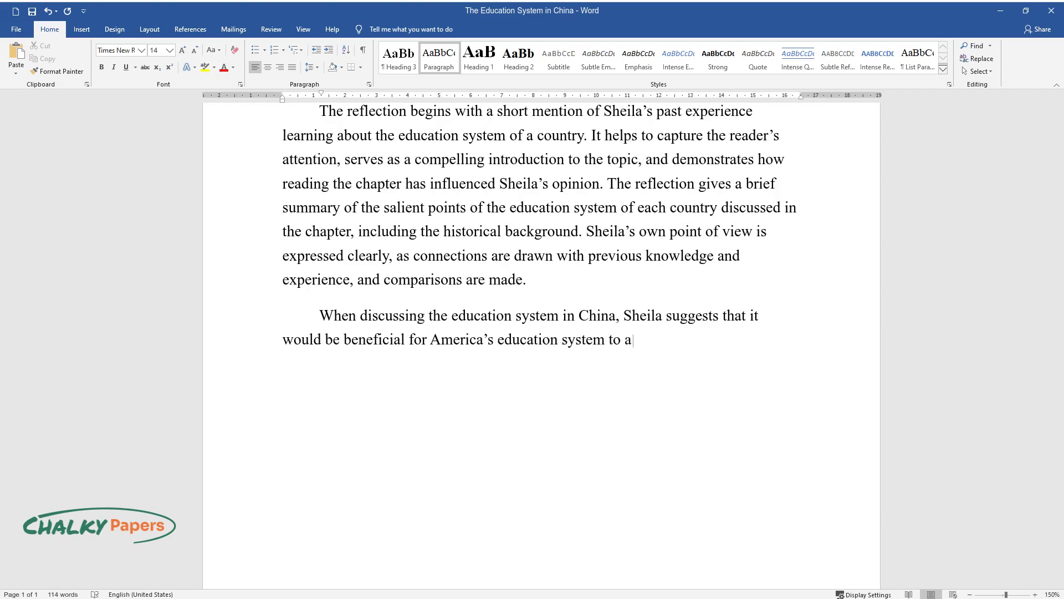
type("dopt the quality-oriented curriculum placing the stude")
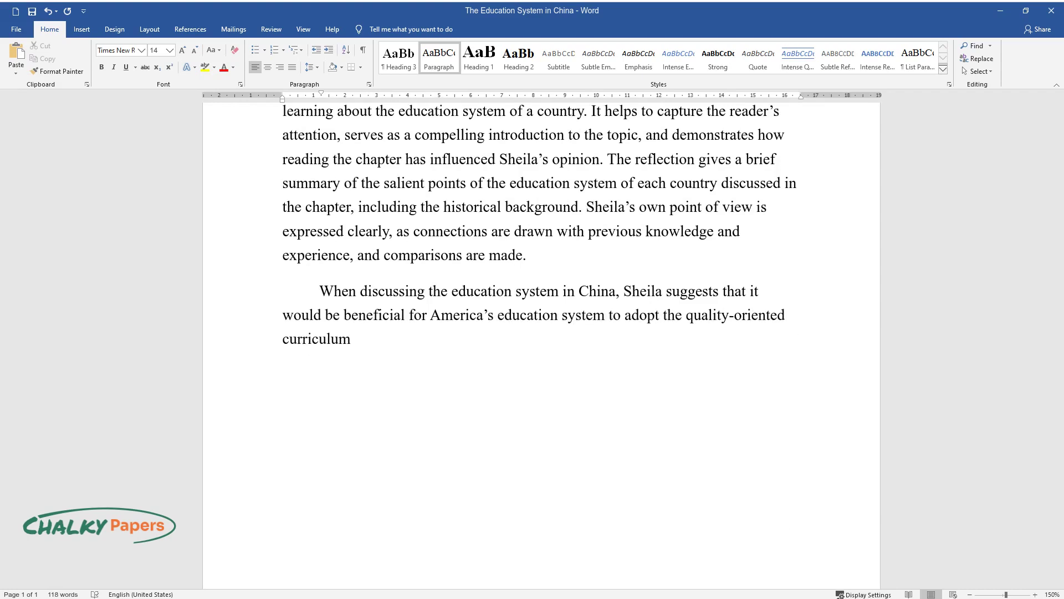
type("nts in control of ")
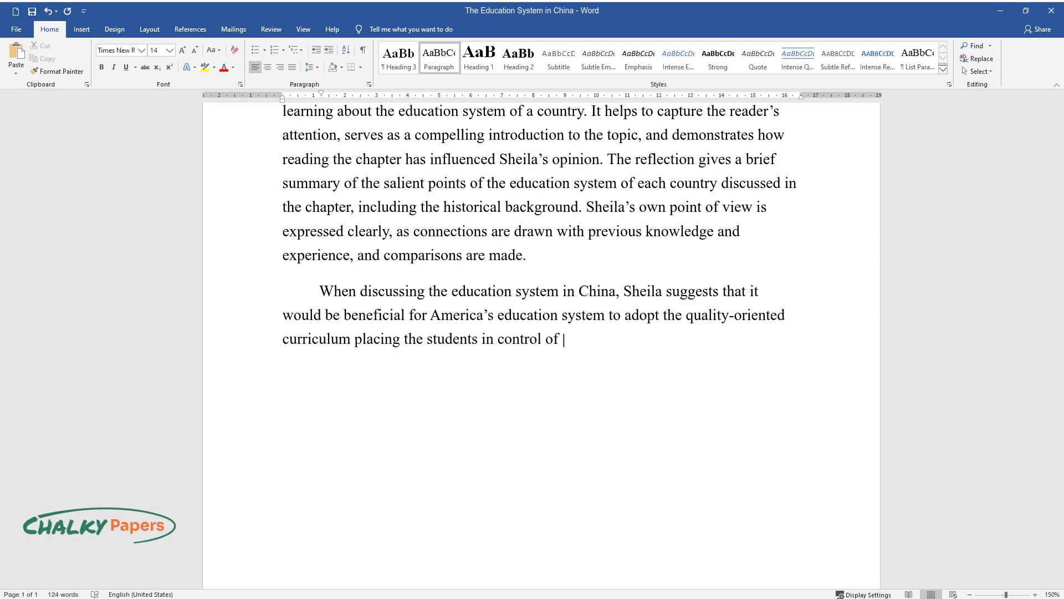
type("their learning. On the same note, She")
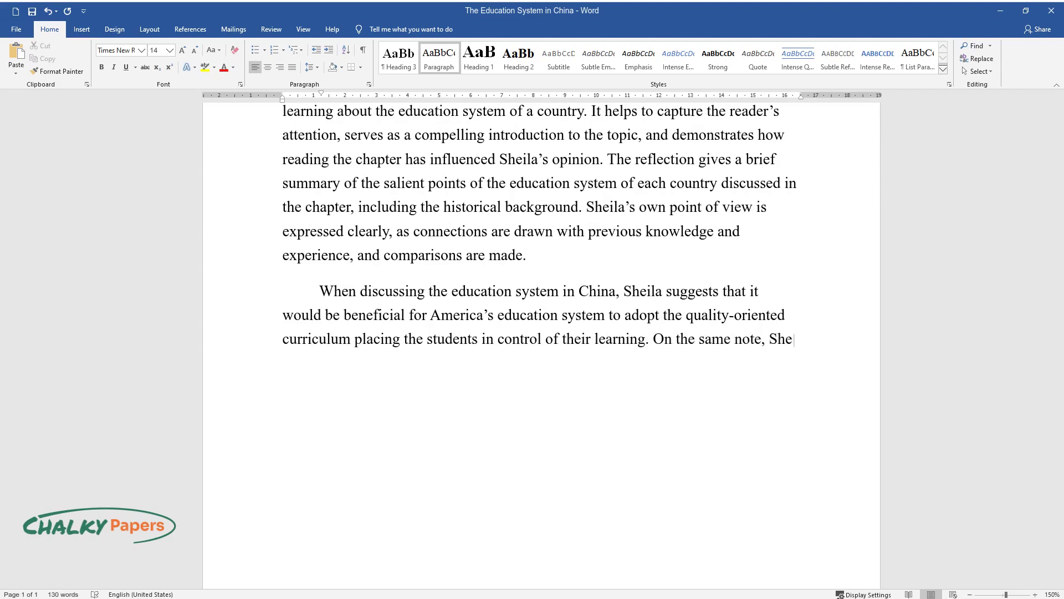
type("ila mentions great amounts of stress")
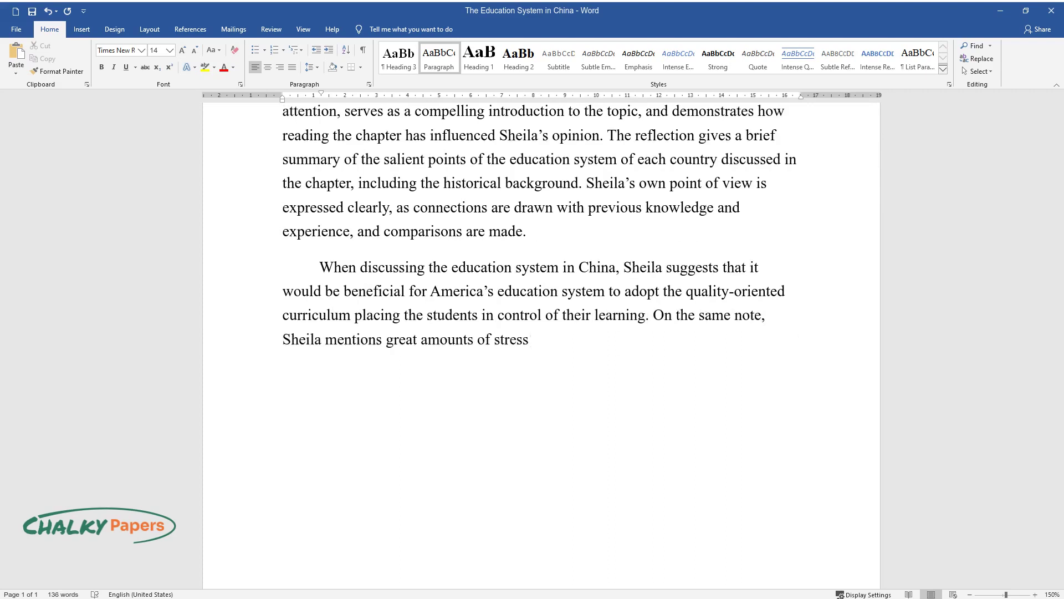
type(" being a downside of the Chinese educ")
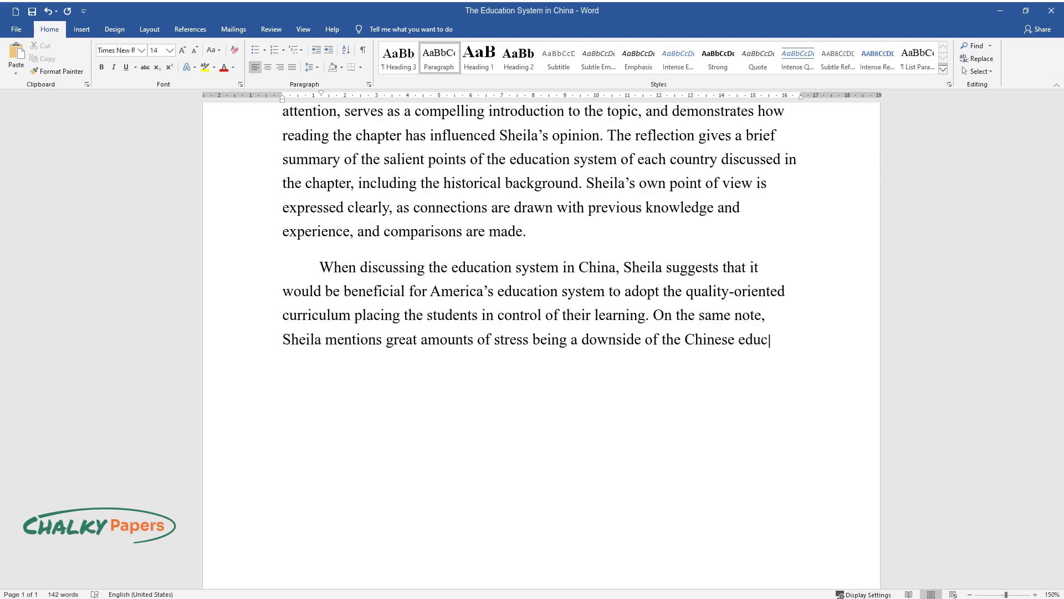
type("ation system. Regarding the stress t")
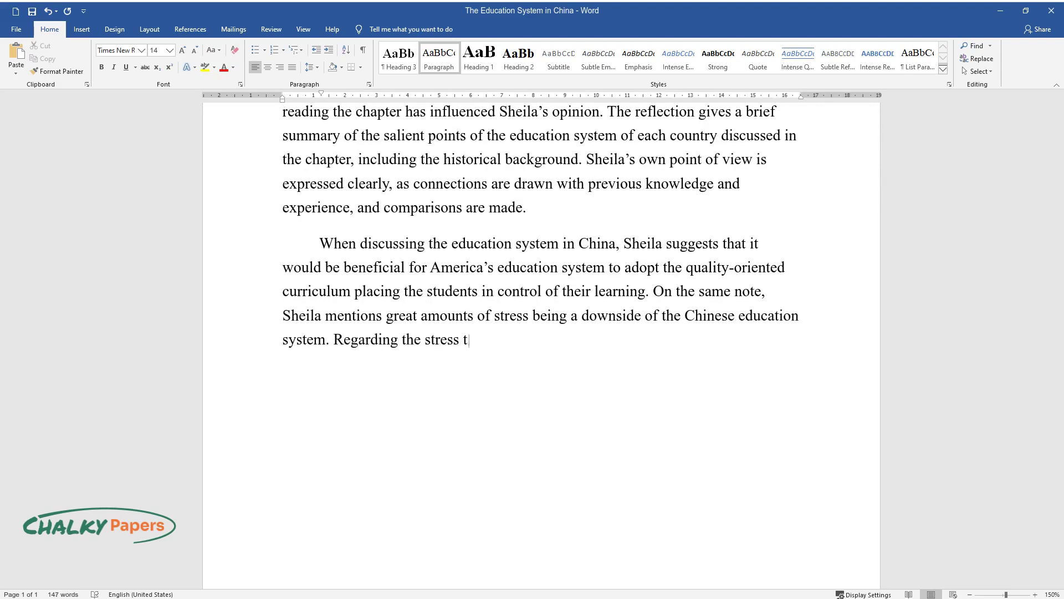
type("hat Chinese students find themselves")
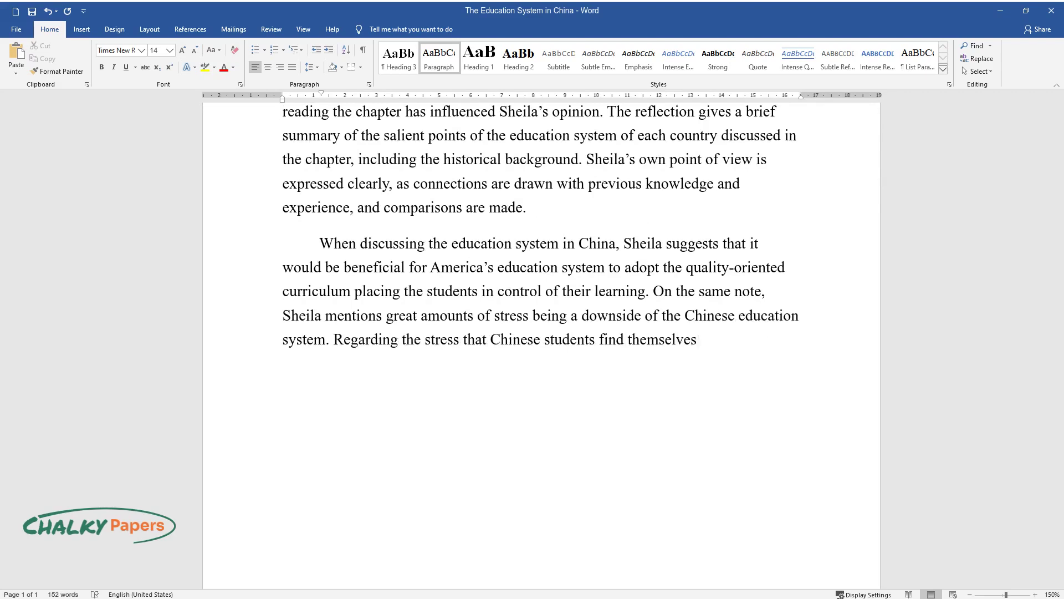
type(" under, Ornstein and Hunkins state ho")
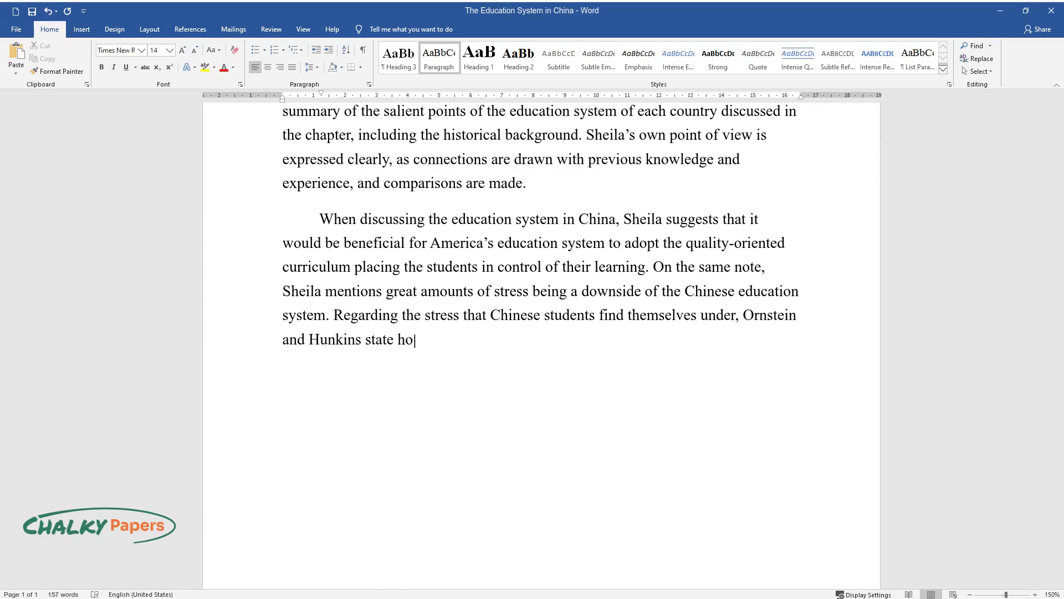
type("w it is mainly a result of the way t")
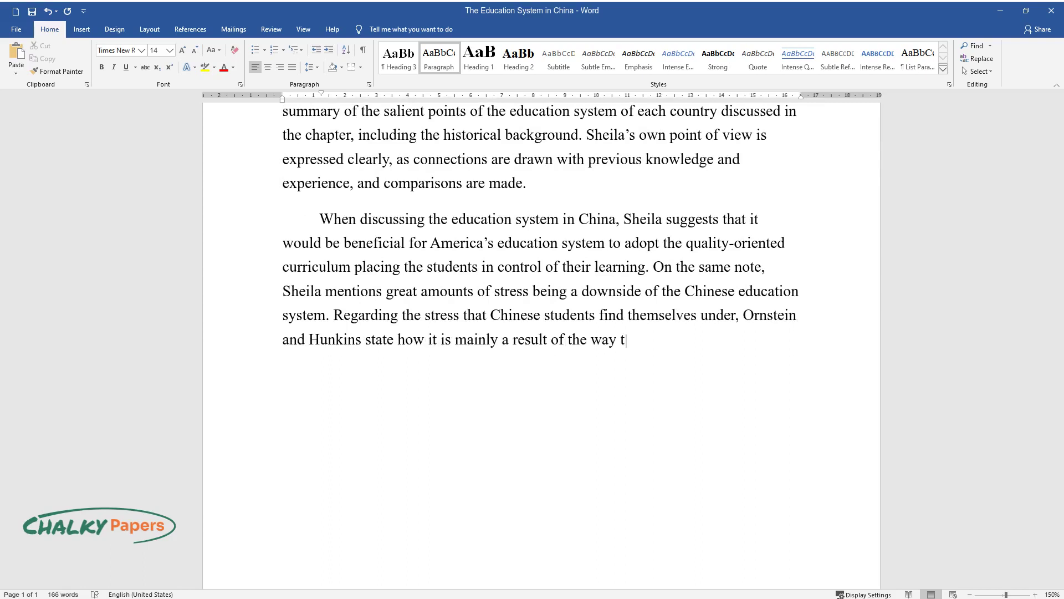
type("he students’ parents perceive education. This might suggest tha")
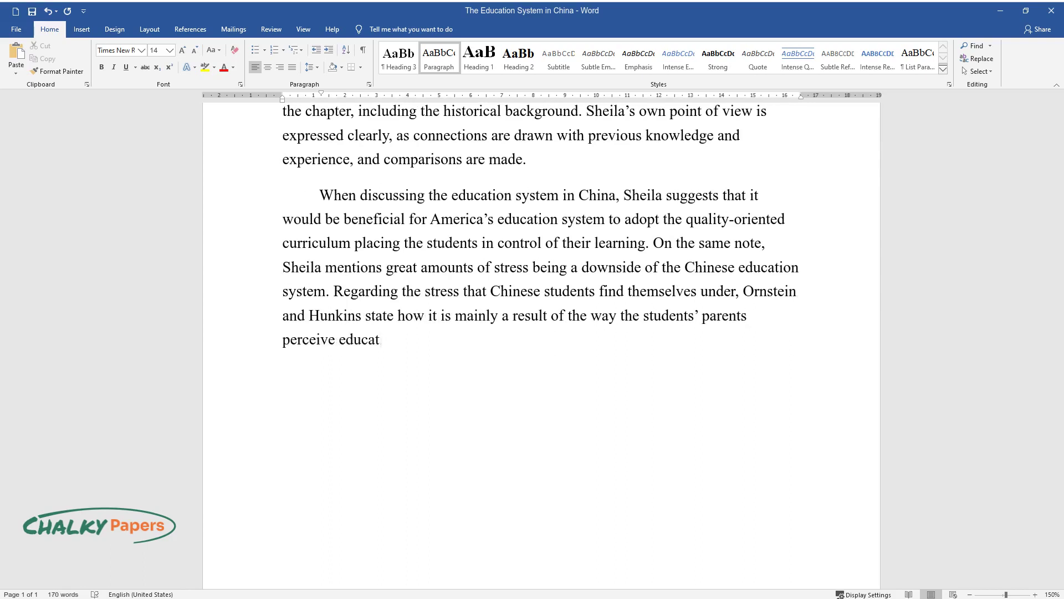
type("t involvin")
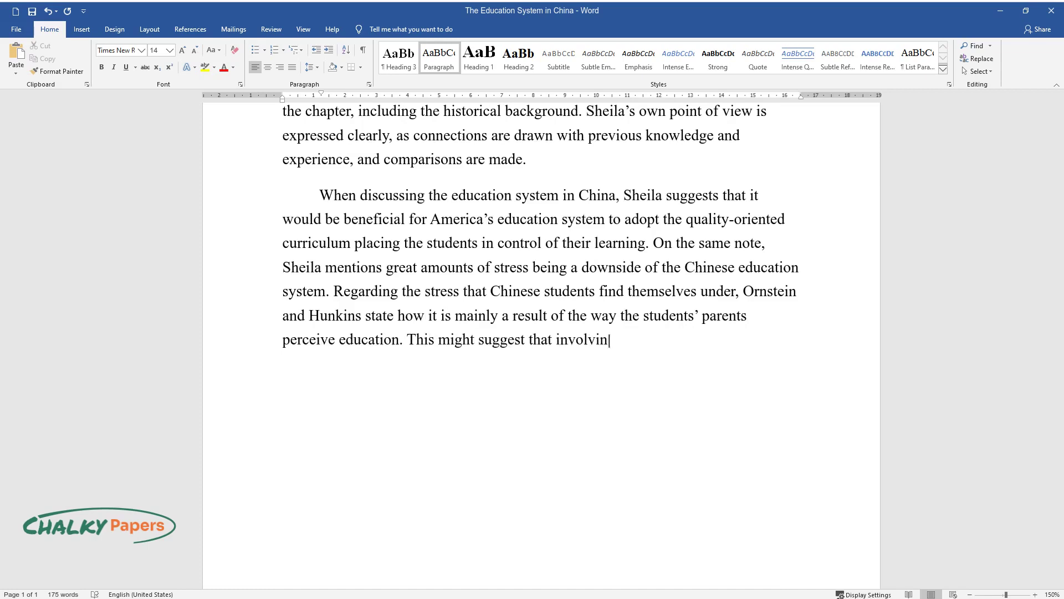
type("g parents is an essential part of implementin")
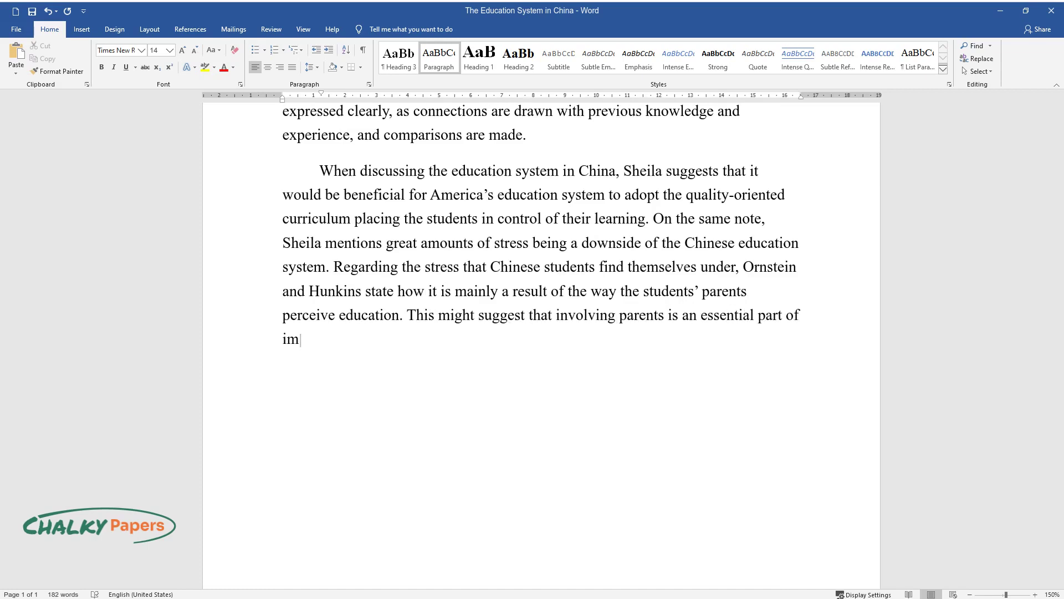
type("g such a change in order to ")
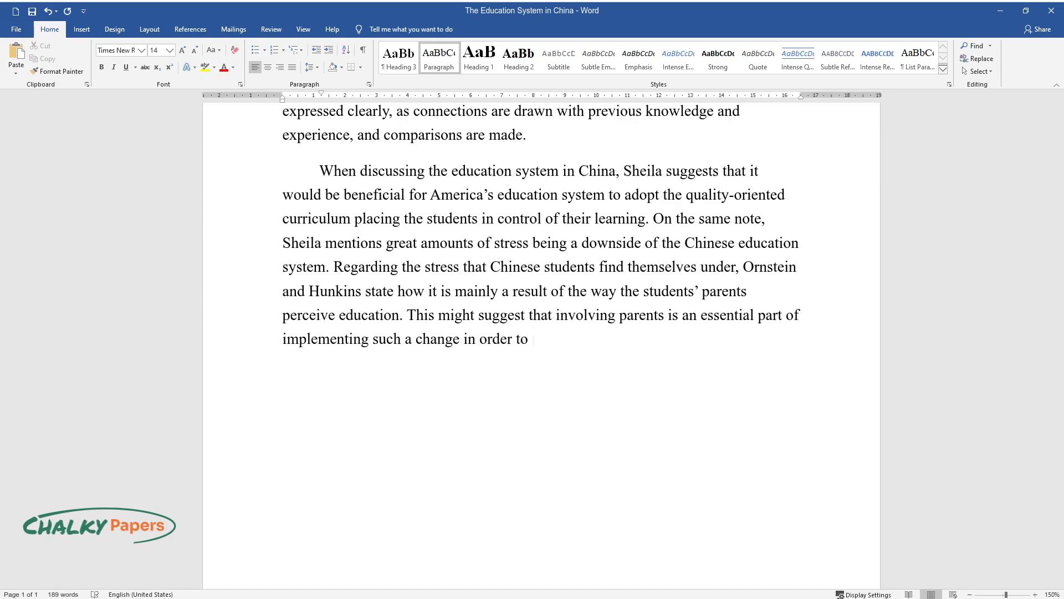
type("achieve better results.")
key("Return")
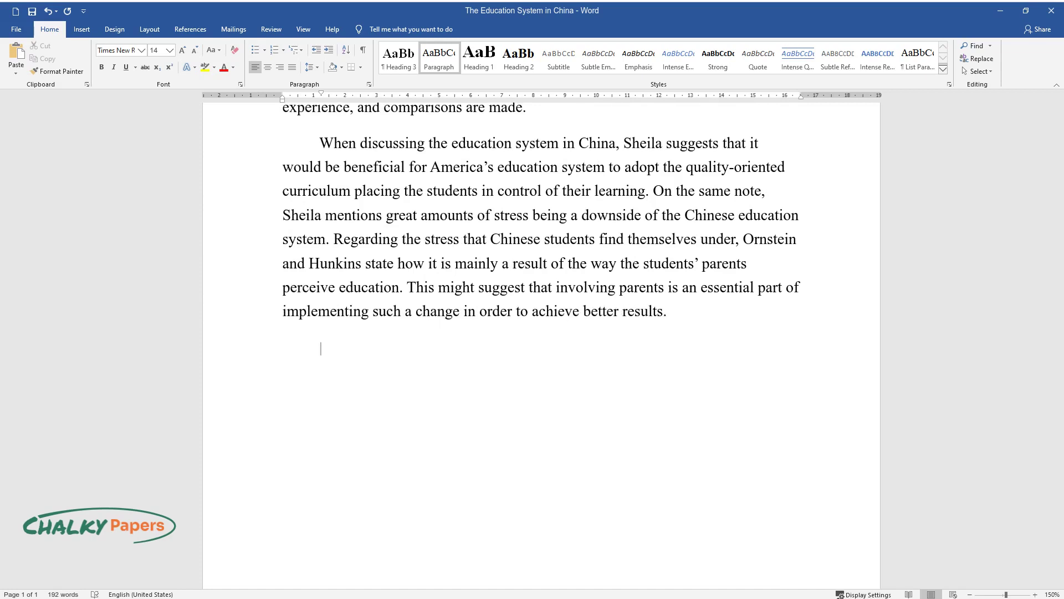
Write the Singapore three-pillars paragraph on personalized assessment, ending 'improve their general performance.'.
type("Later, Sheila reflects positi")
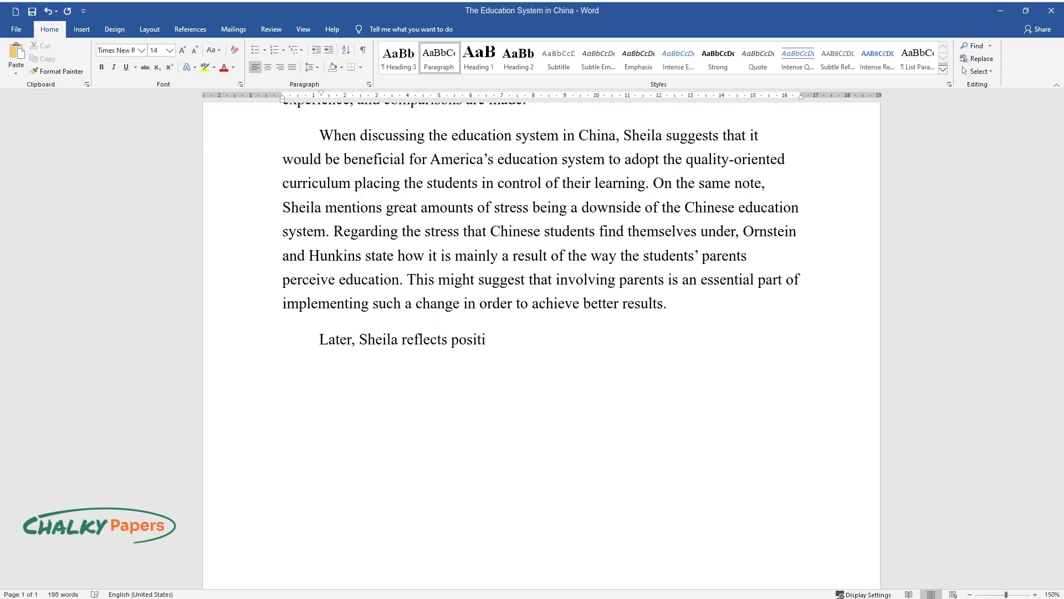
type("vely on the three pillars of Singap")
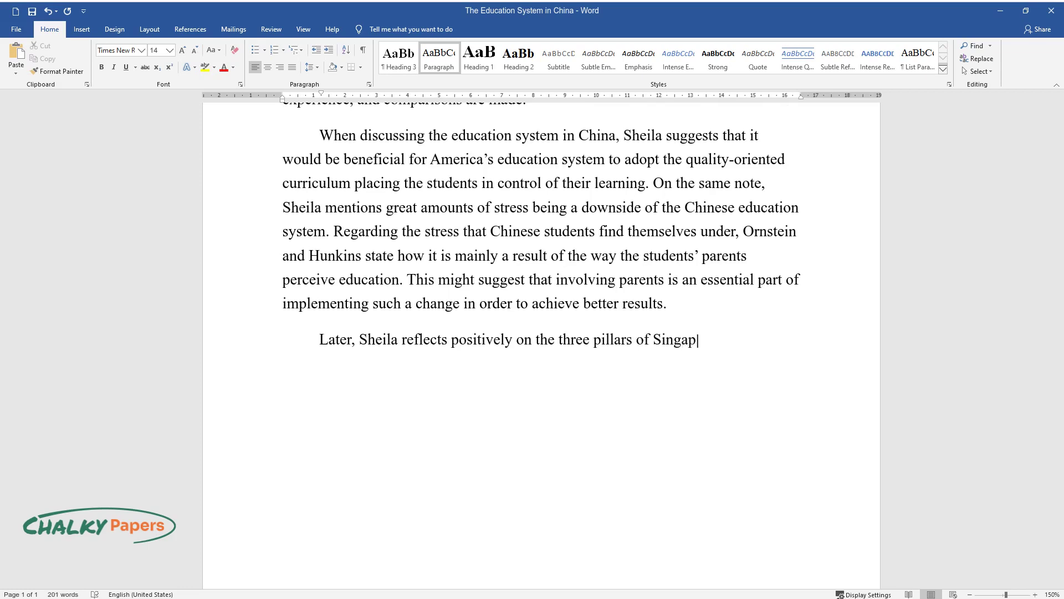
type("ore's education. However, the pilla")
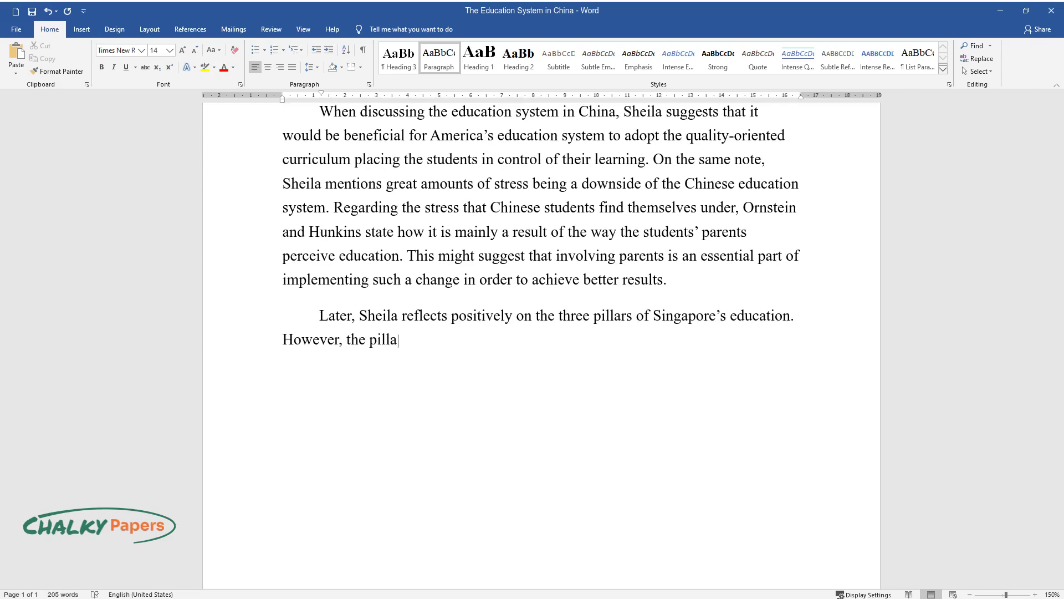
type("r of meritocracy, attaching much imp")
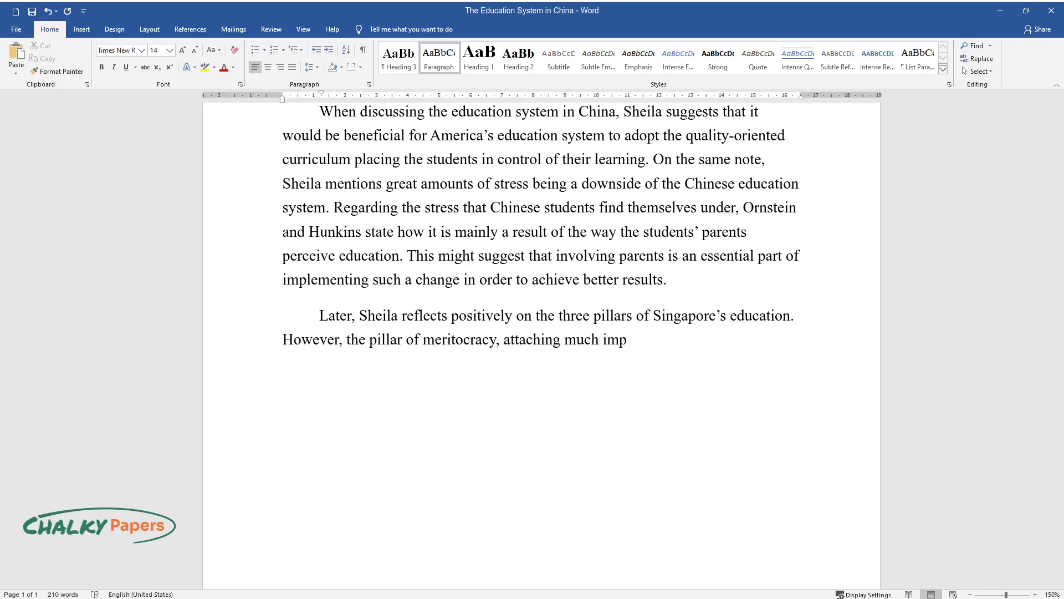
type("ortance to the national examination")
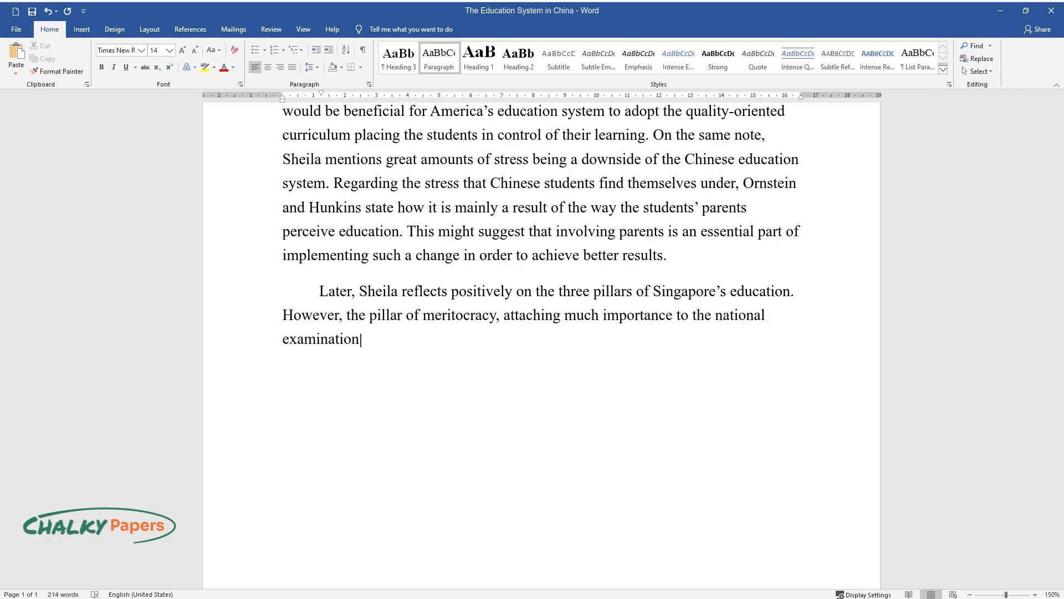
type("s, could lead to excessive pressure")
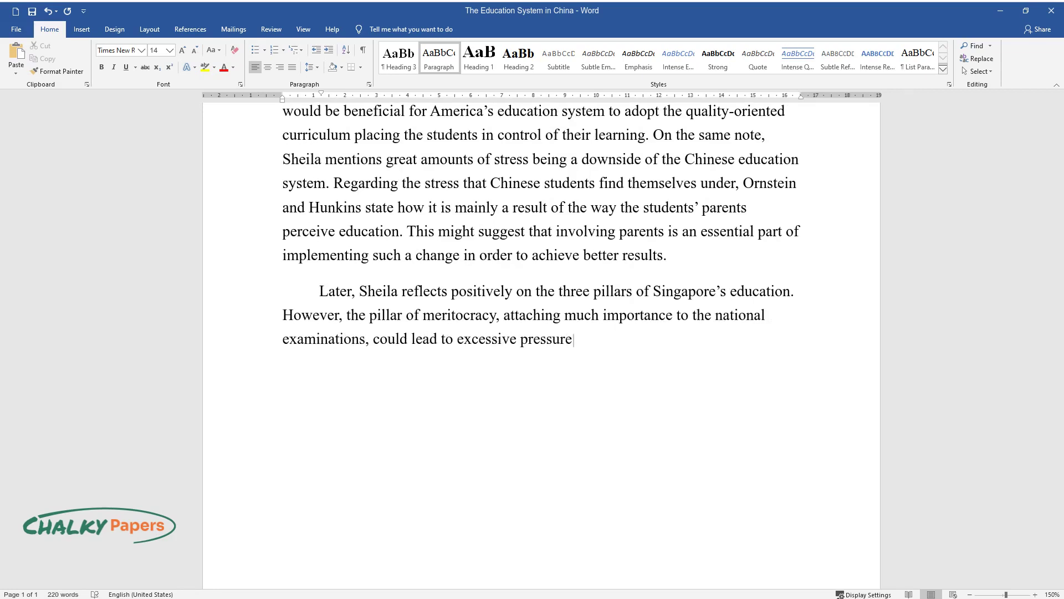
type(" placed on students, thus resulting")
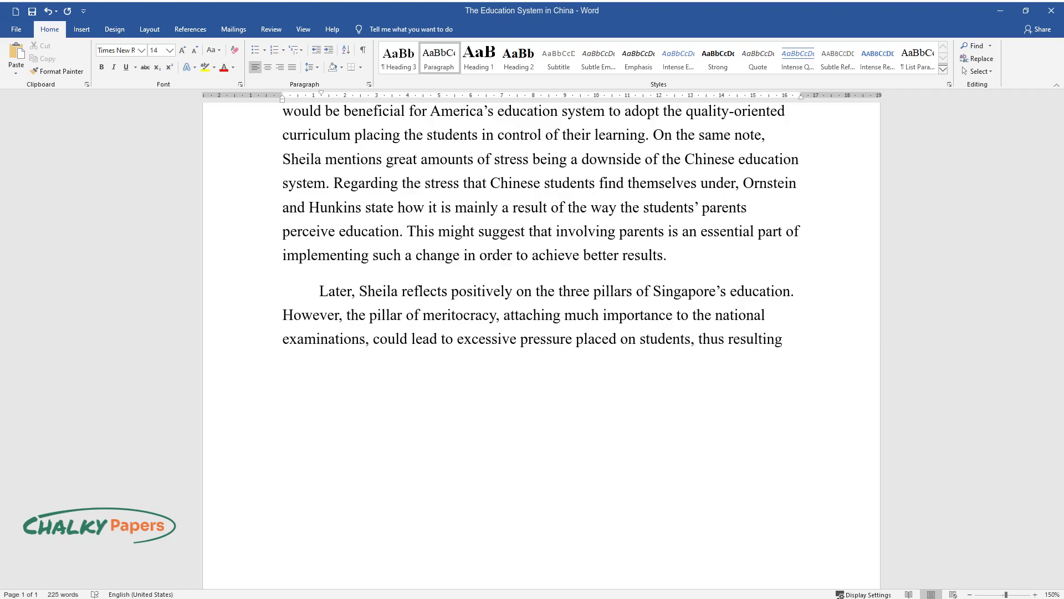
type(" in a loss of self-confidence menti")
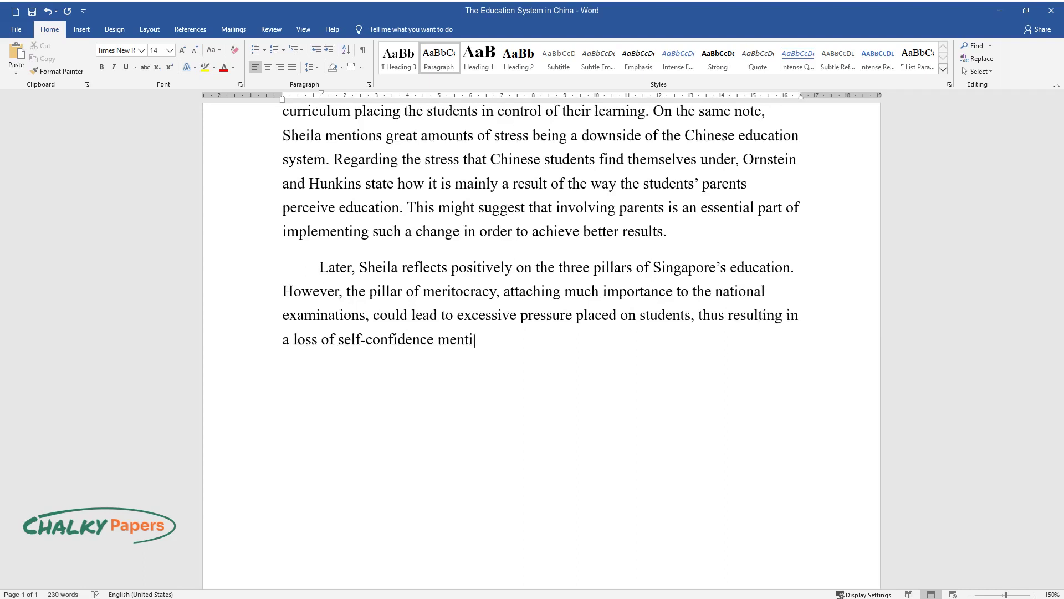
type("oned earlier in the reflection. As ")
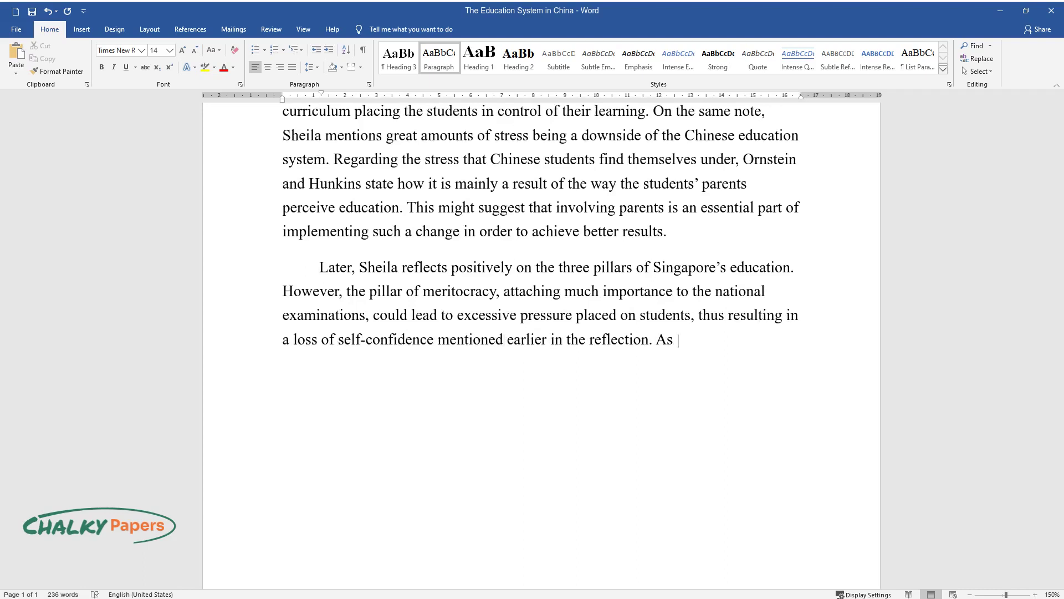
type("Sheila notes the significance of en")
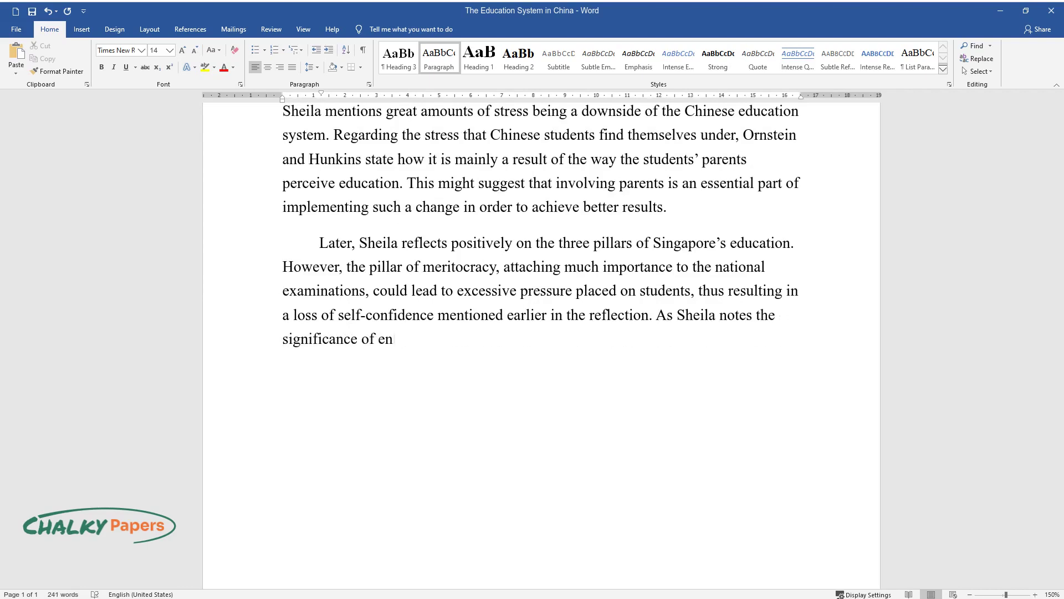
type("trusting teachers with assessment i")
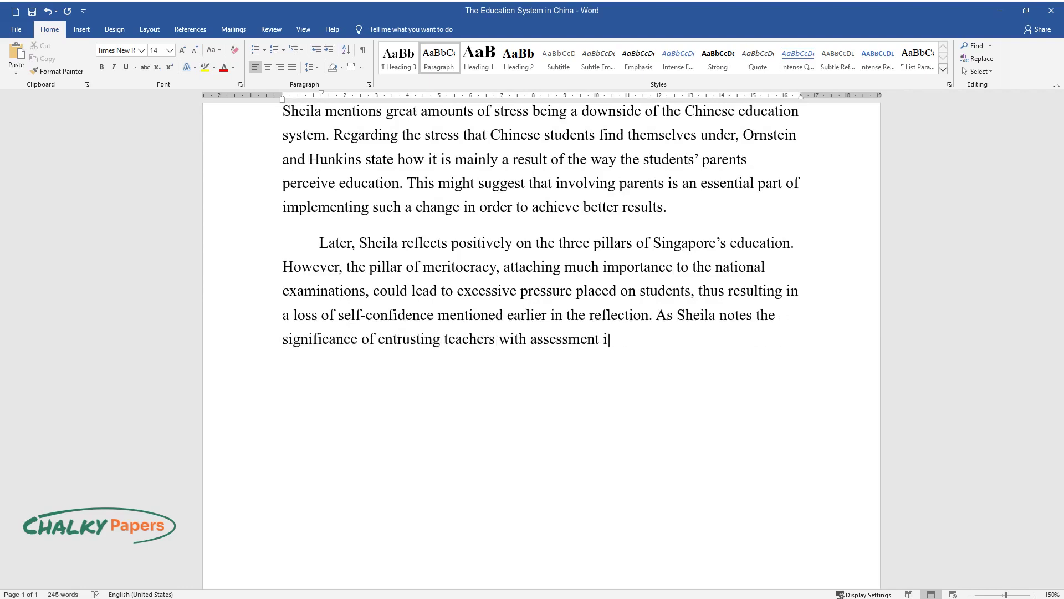
type("n the first half of the reflection, it could be worth consider")
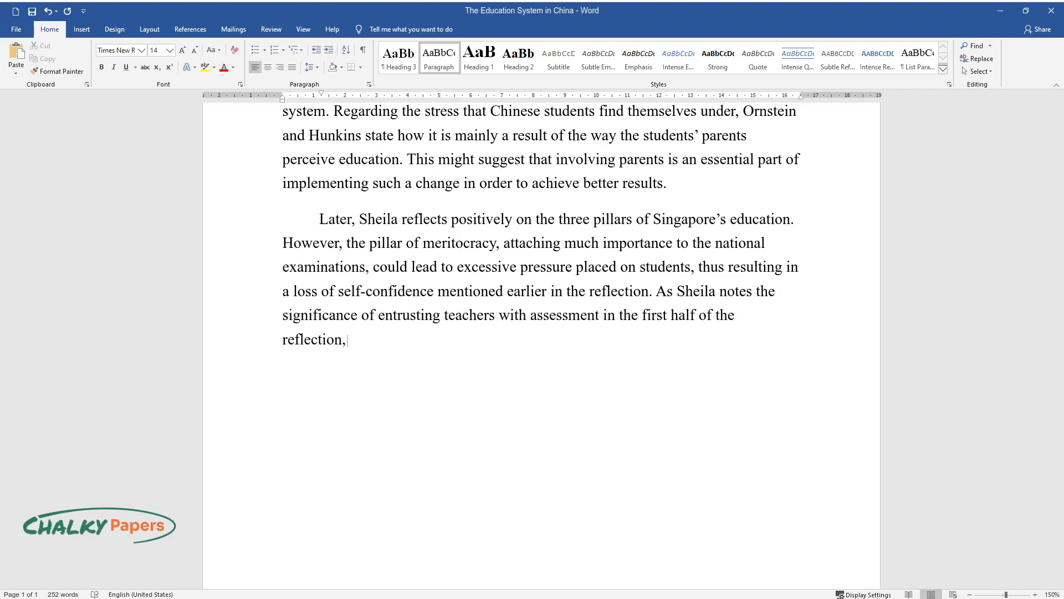
type("ing the p")
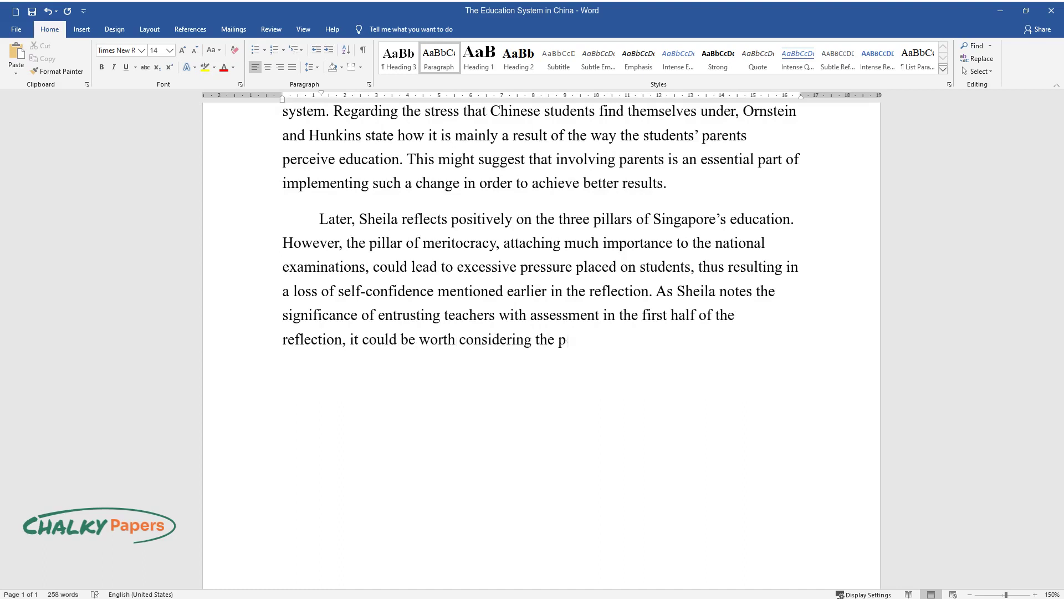
type("ossible advantages of a more person")
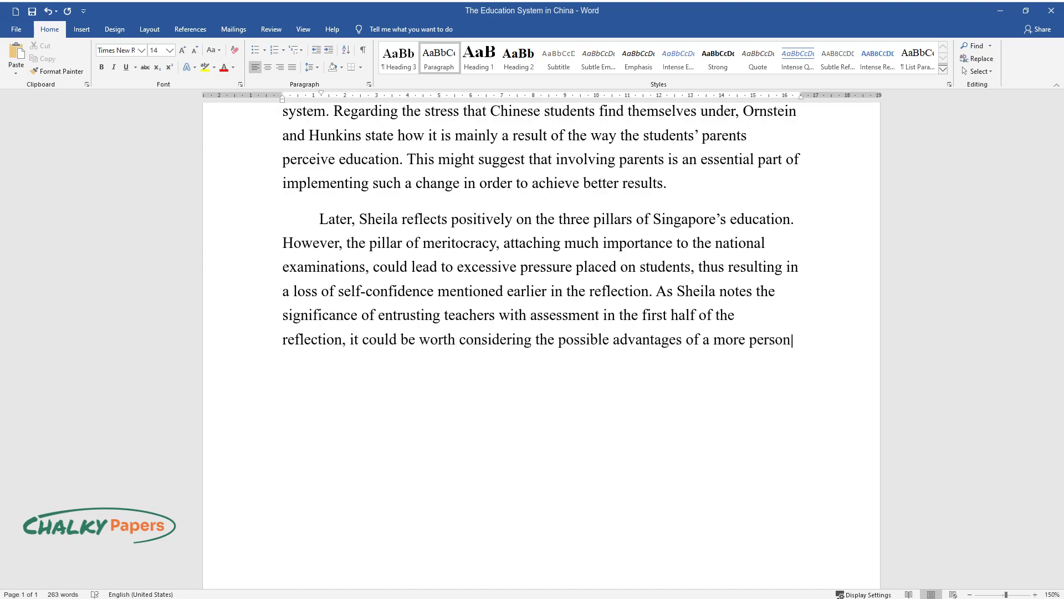
type("alized evaluation system. If teache")
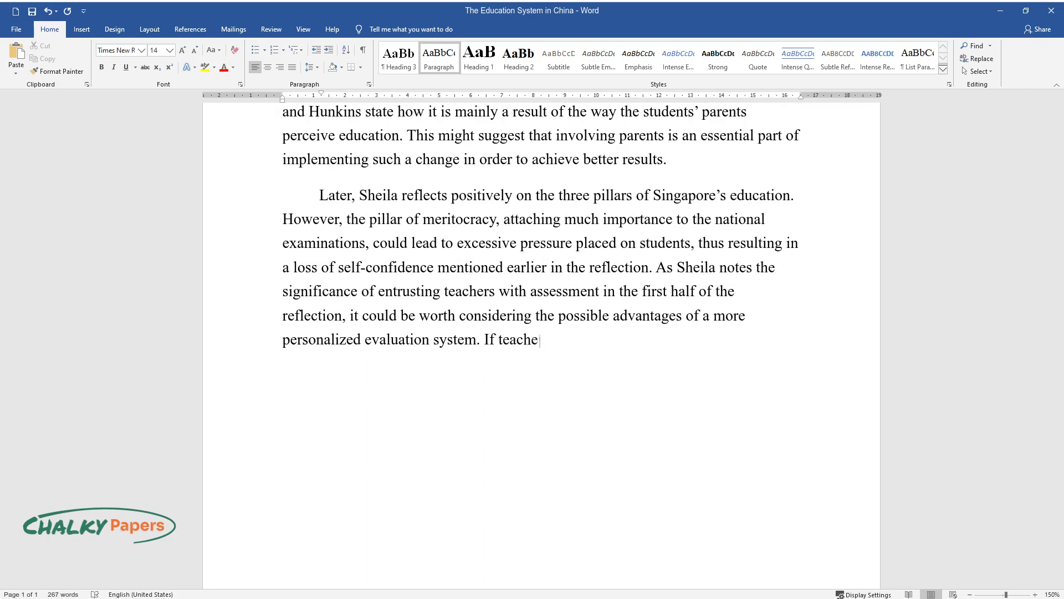
type("rs assessed students based on their")
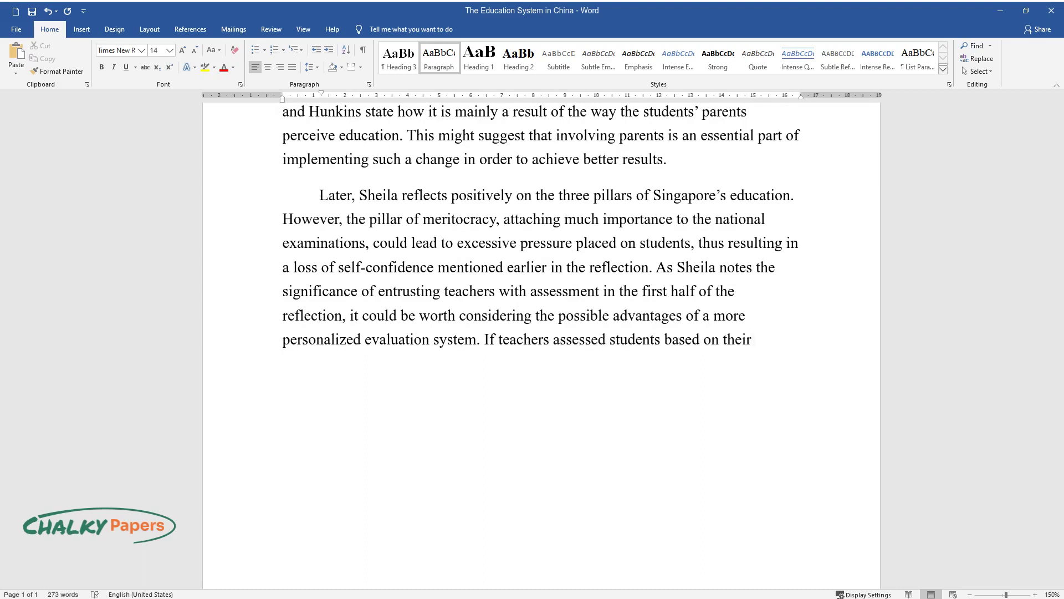
type(" performance over time rather than")
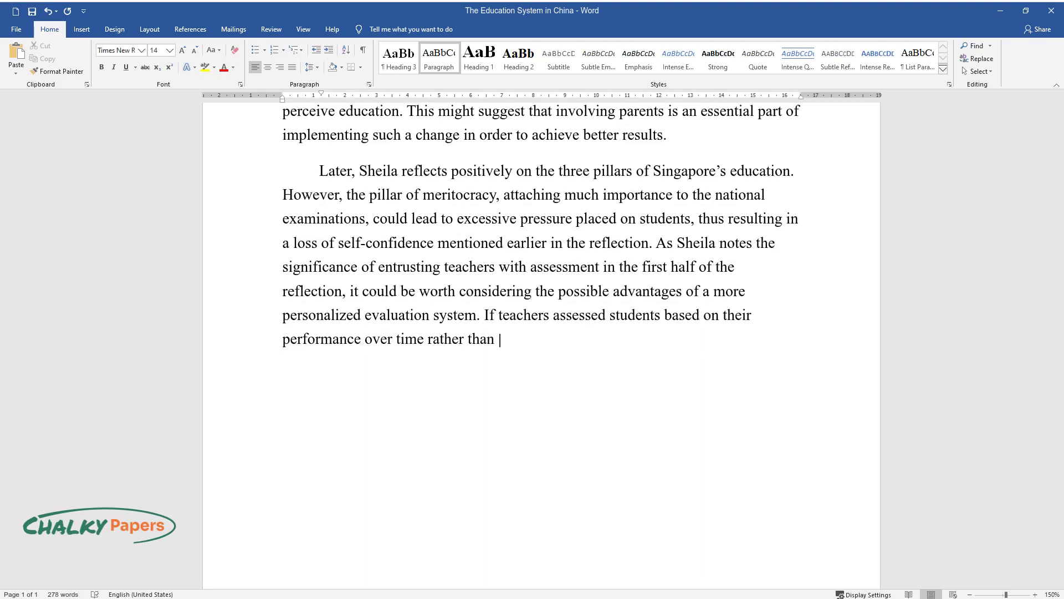
type(" putting emphasis on the results of ")
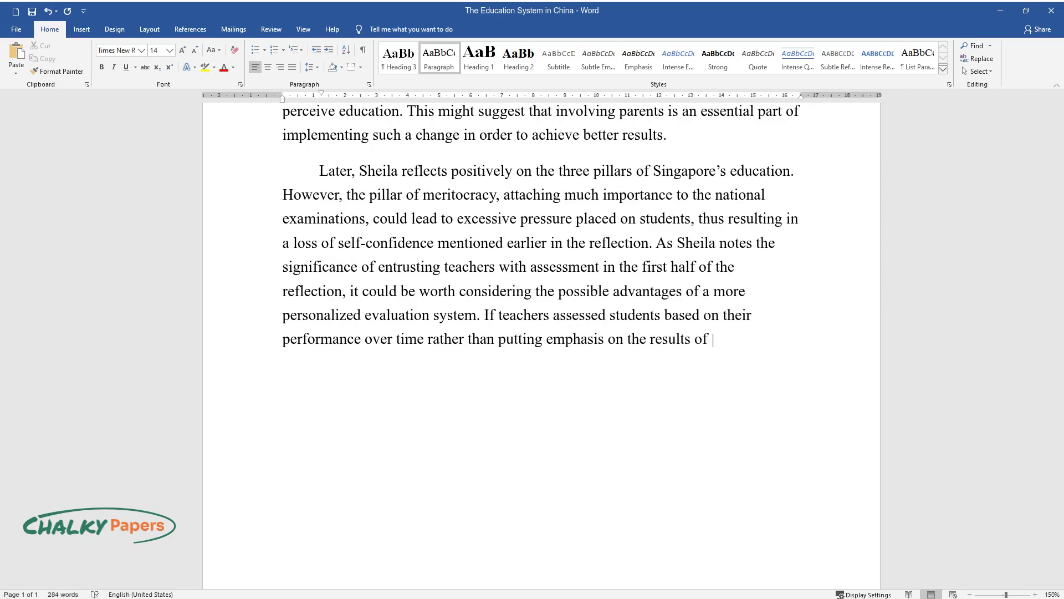
type("one high-stakes exam, it could lowe")
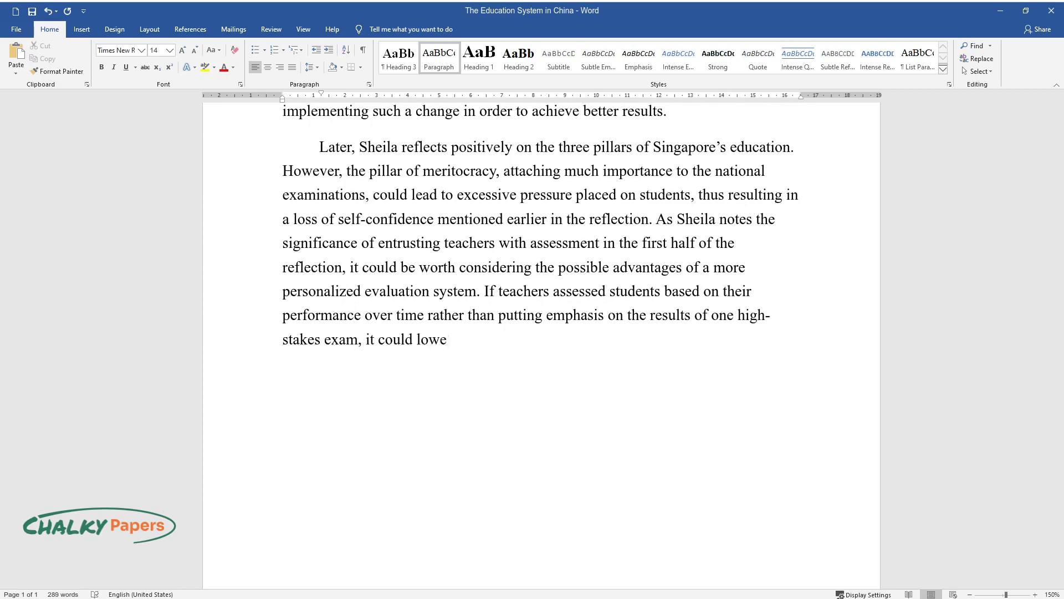
type("r students’ stress levels and impro")
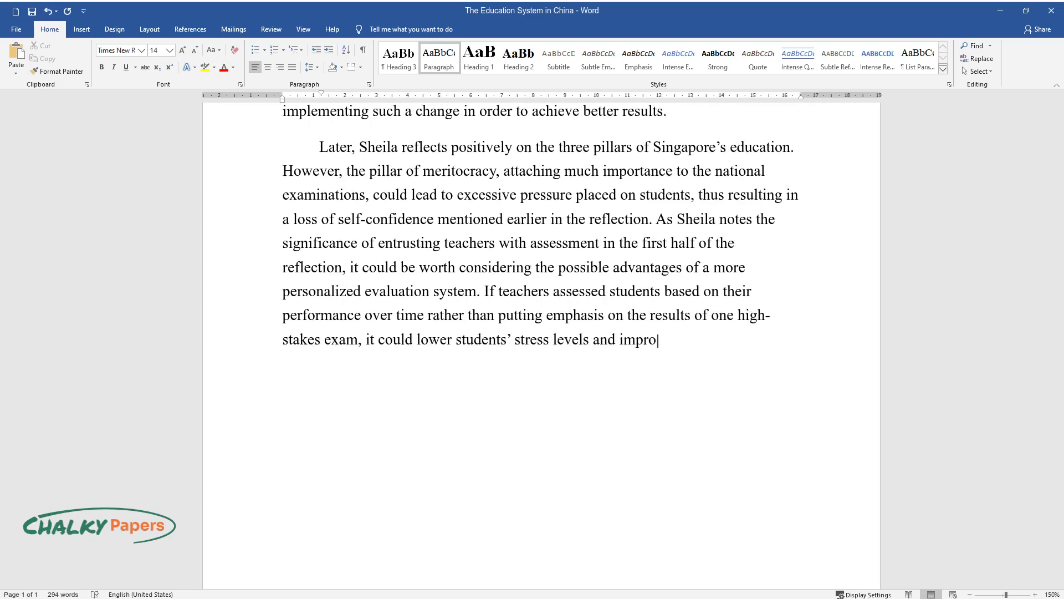
type("ve their general performance.")
key("Return")
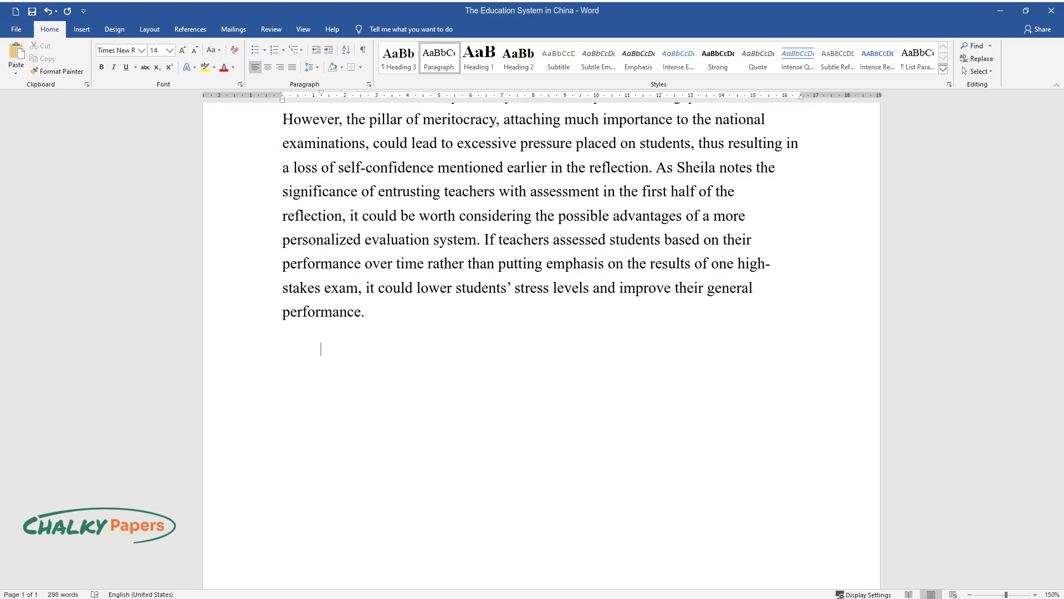
Write the 'Overall, the reflection is well-structured…' paragraph ending 'in the conclusion.' and begin the next.
type("Overall, the reflectio")
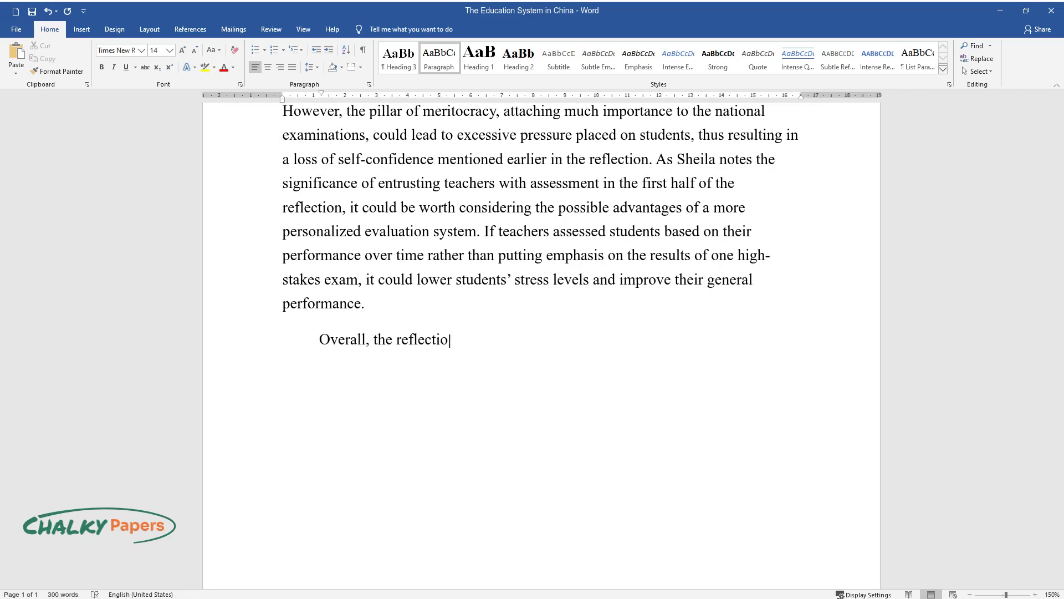
type("n is well-structured, touches upon")
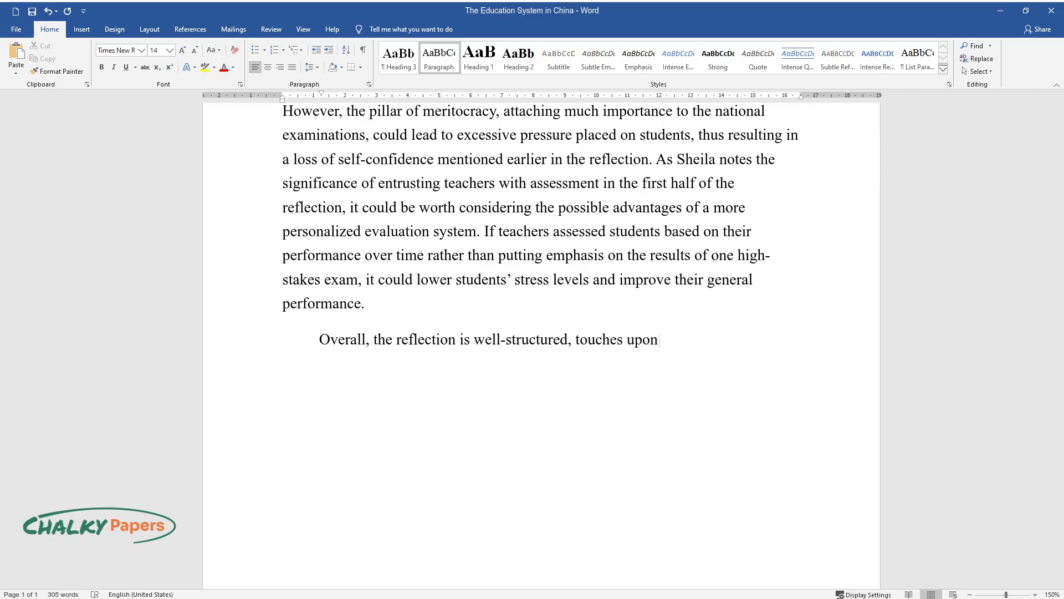
type(" each country's educational system, and provides interesting suggest")
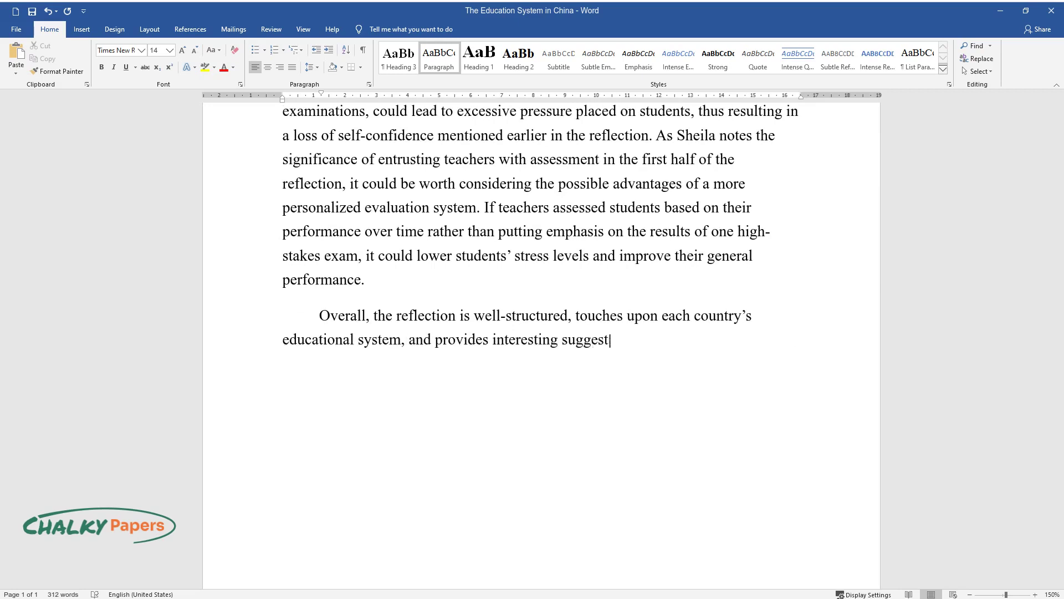
type("ions. Sheila's thoughts regarding each country's sy")
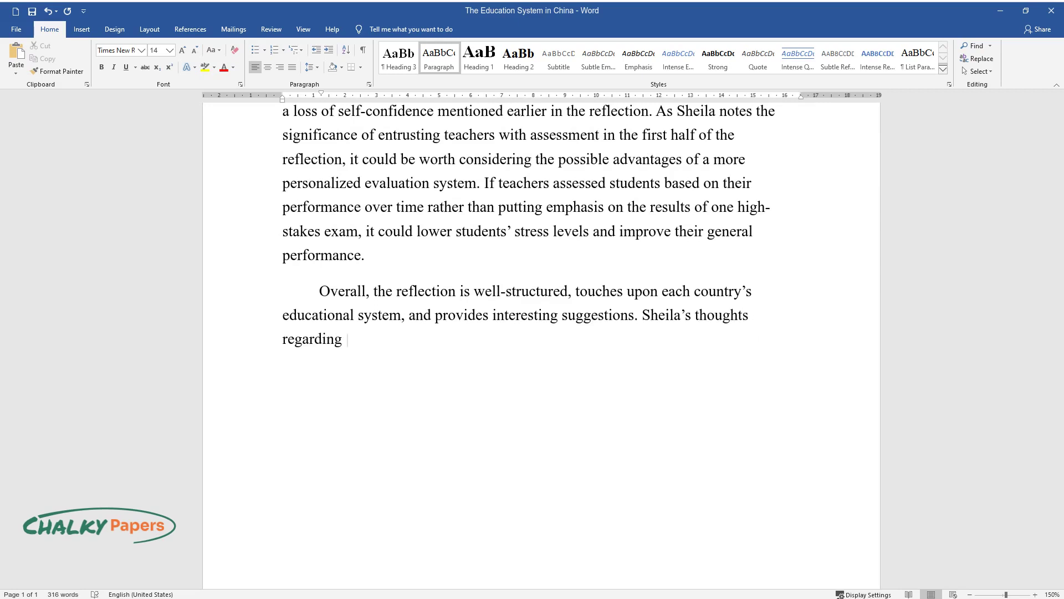
type("stem are clear a")
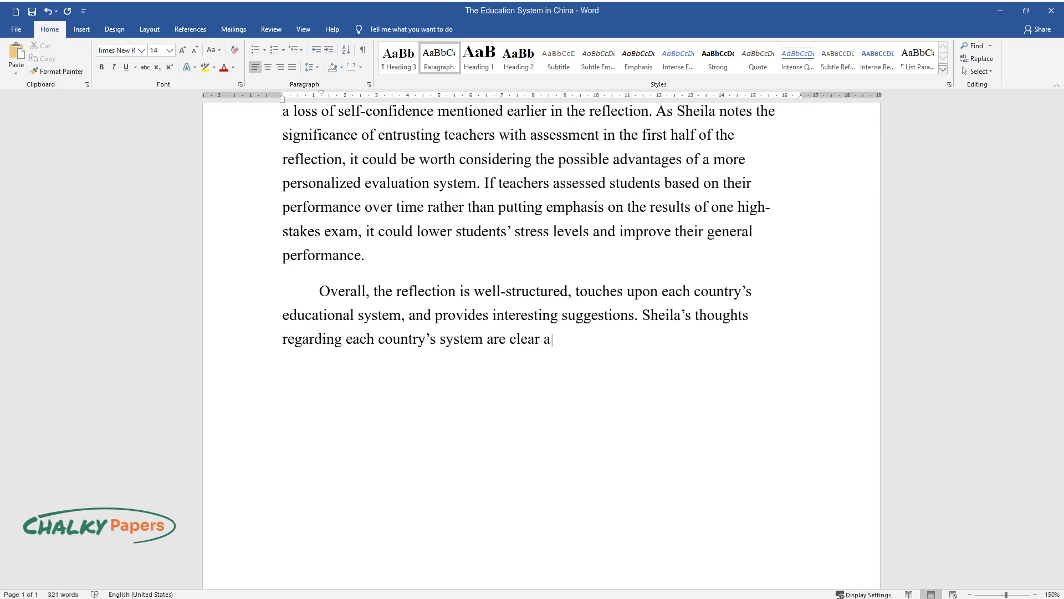
type("nd presented in a well-organized m")
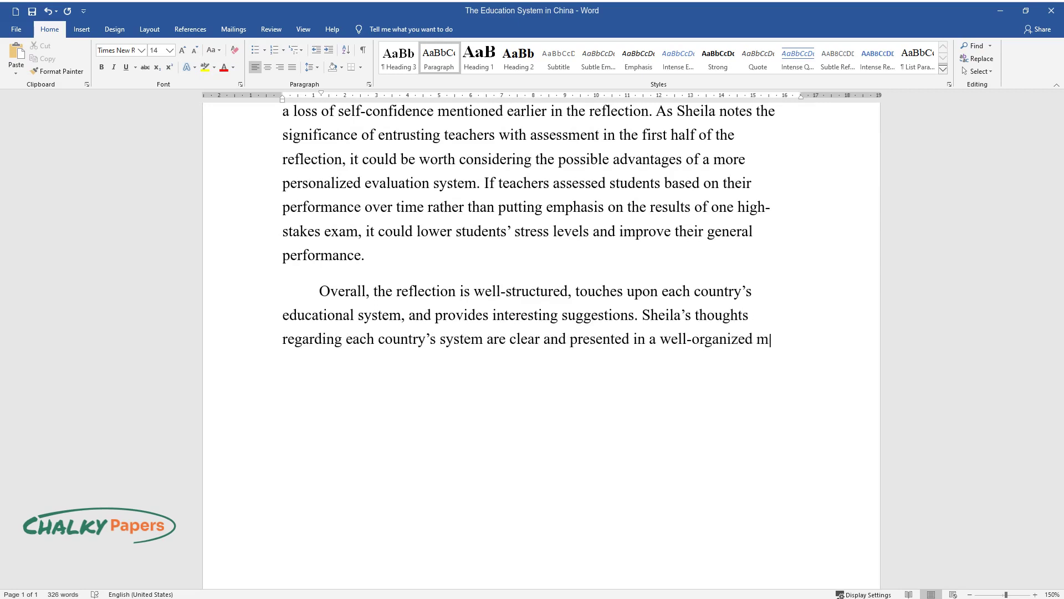
type("anner. However, the reflection cou")
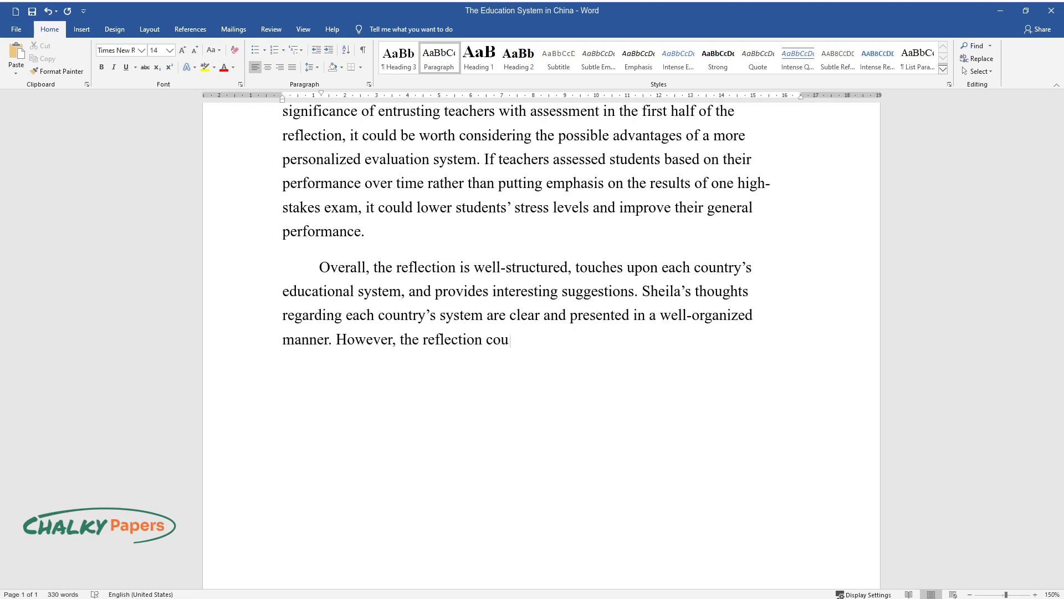
type("ld be improved by summarizing some")
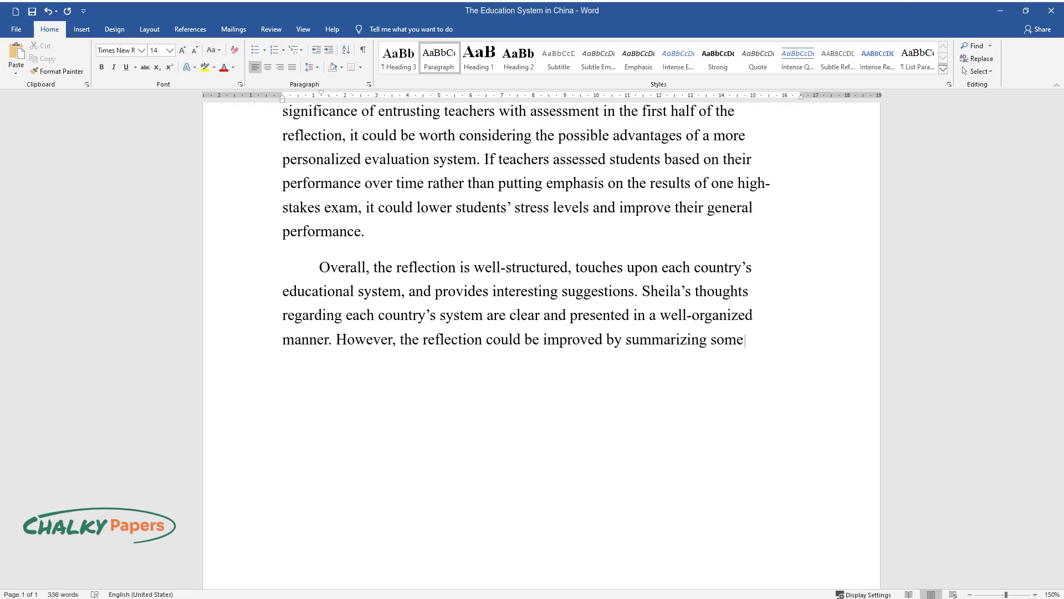
type(" of its key points and suggestions")
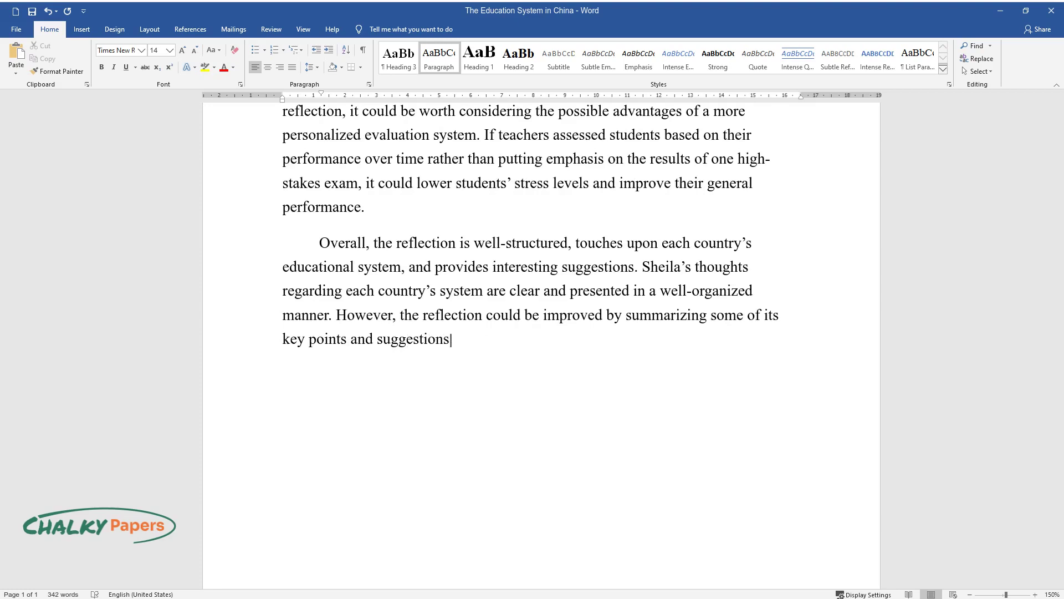
type(" in the conclusion.")
key("Return")
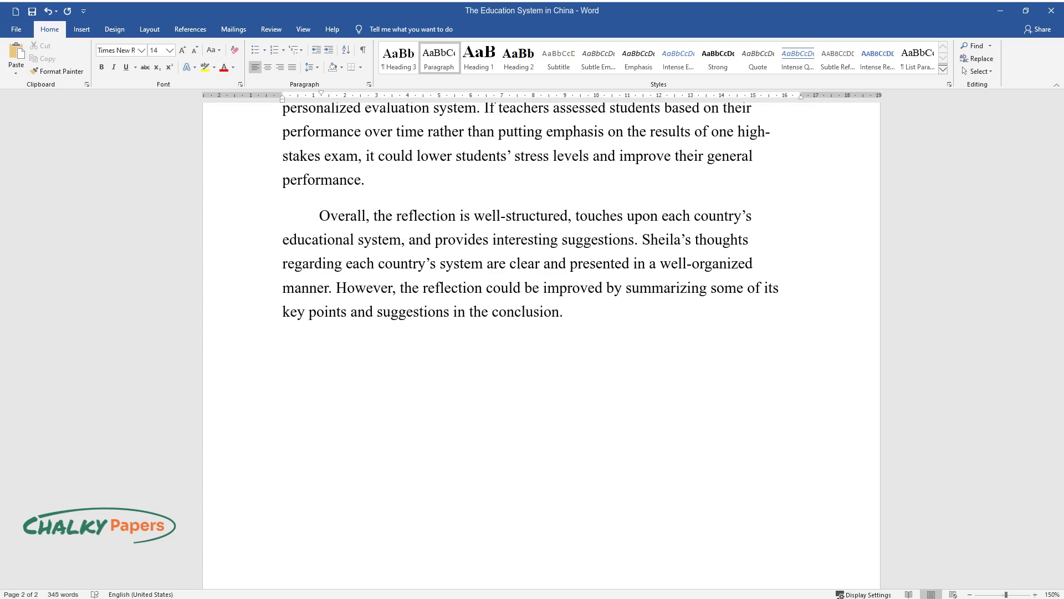
type("The reflection starts with a")
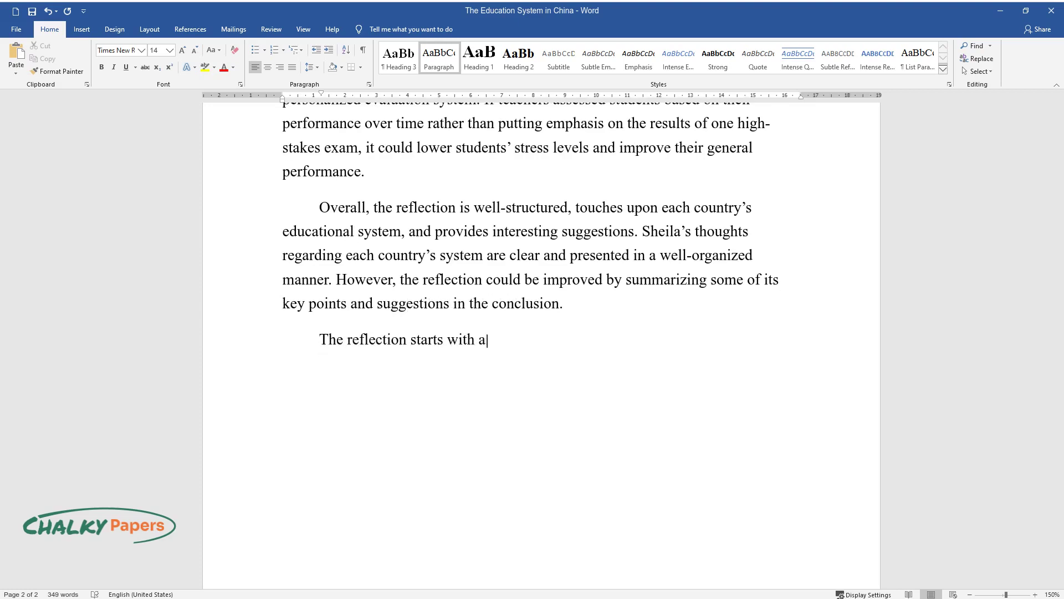
type("n introduction to the main concep")
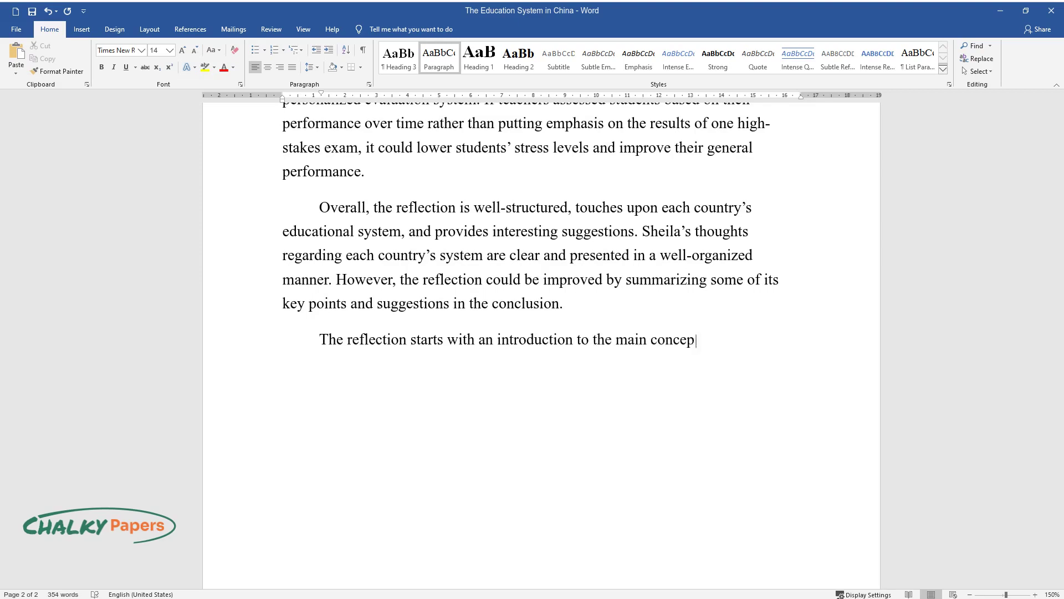
type("ts discussed in the chapter, namel")
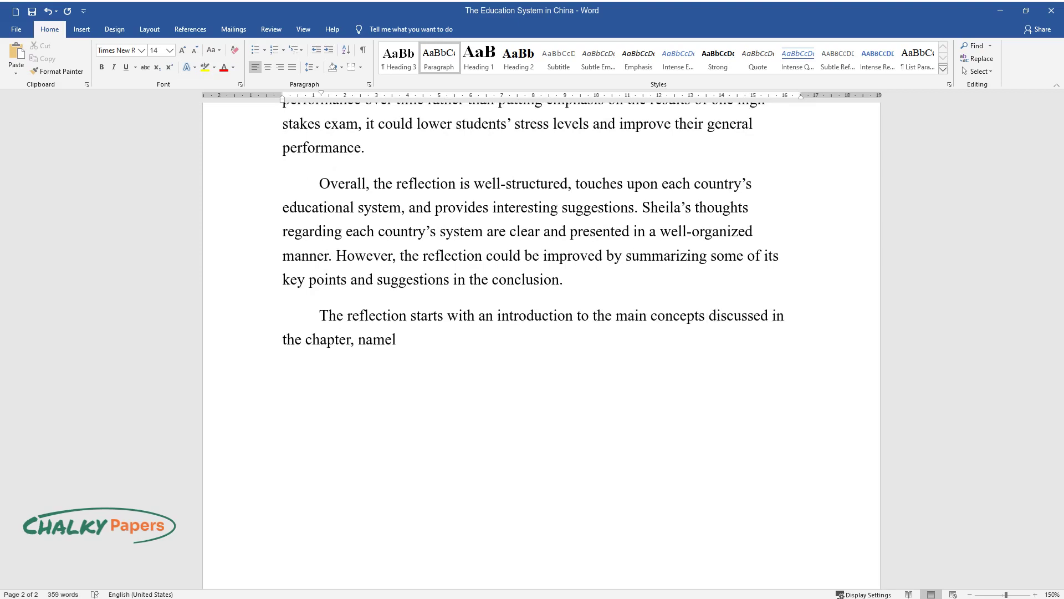
type("y “global mind” and “cosmopolitan")
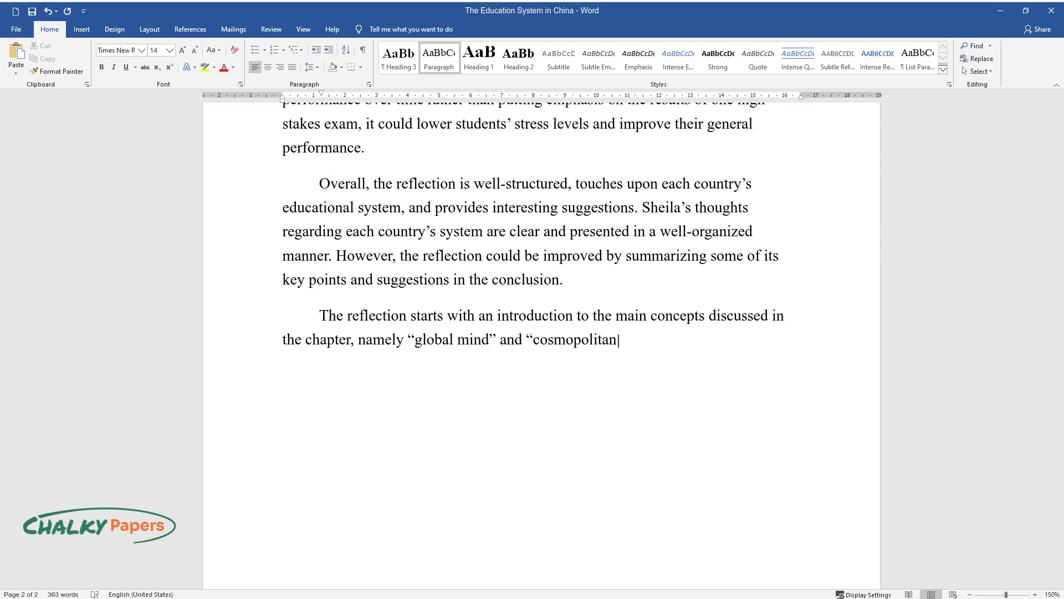
type("ism”. Daniella explains their relevancy to")
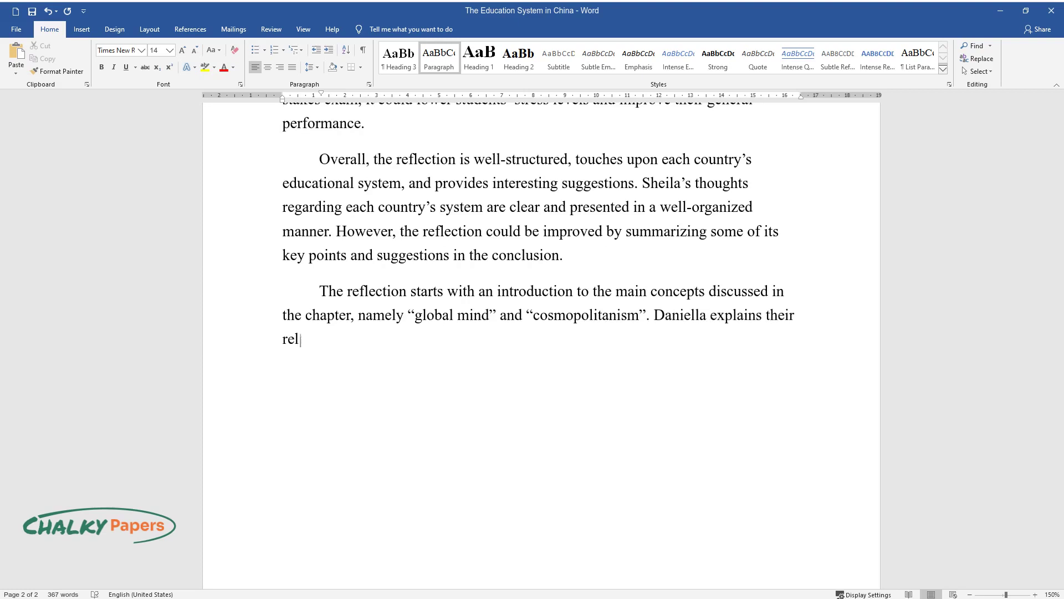
type(" the essential question o")
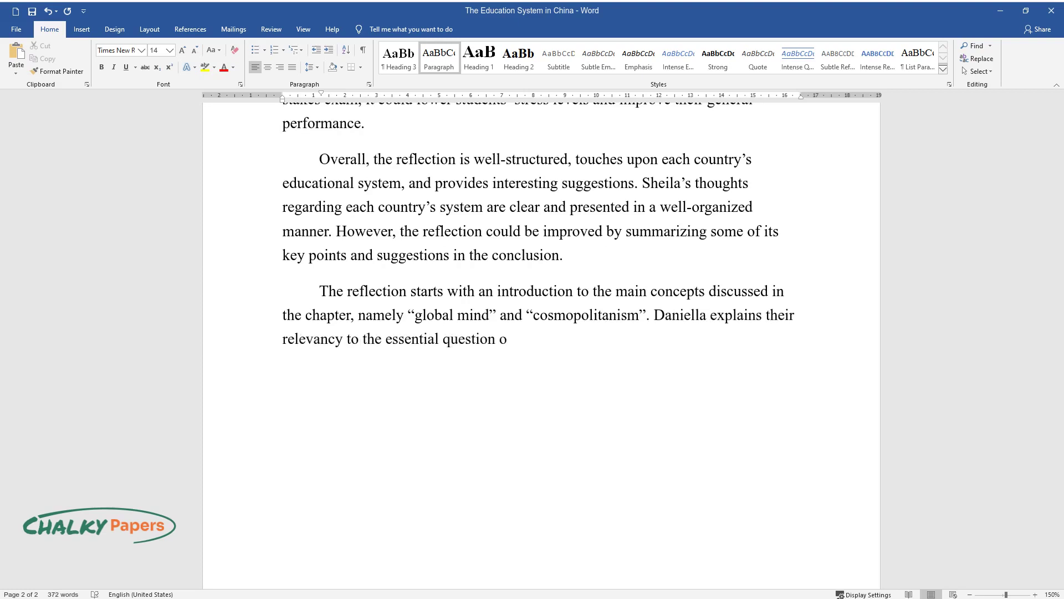
type("f modern education, which is aime")
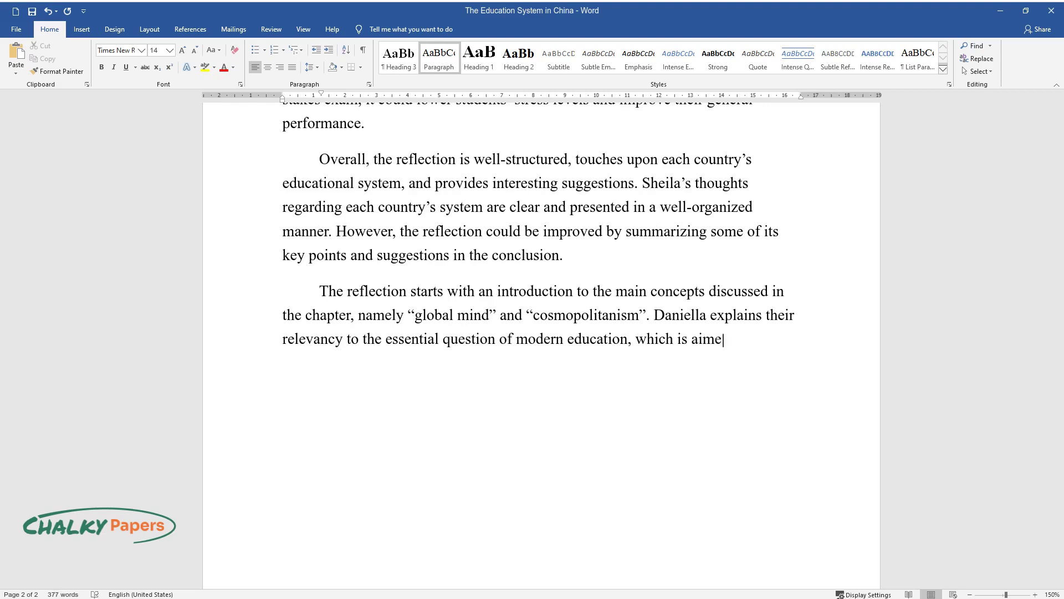
type("d at defining the purpose thereof")
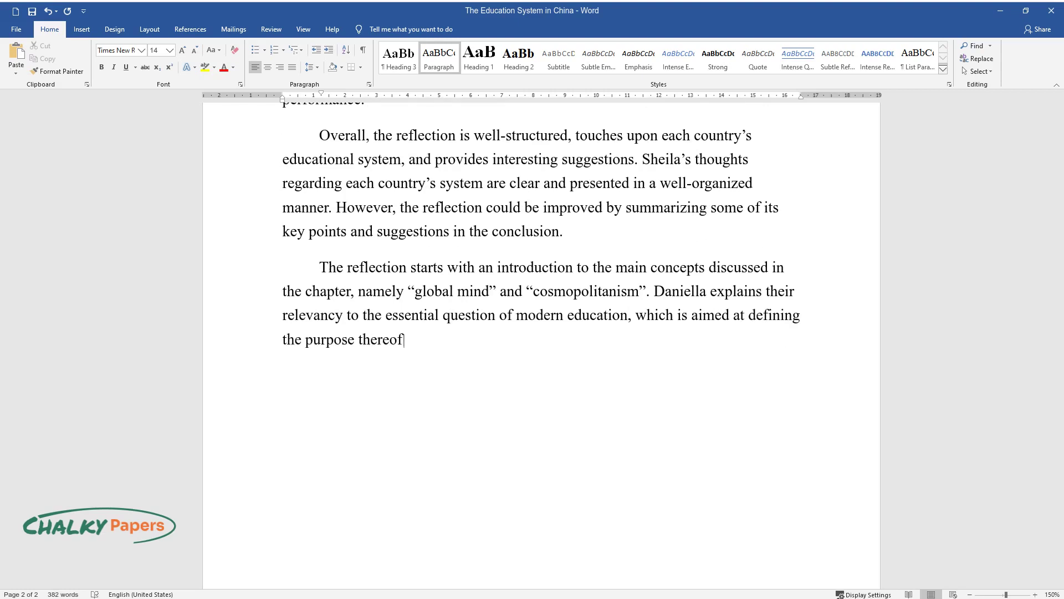
type(". Then, the reader is presented wi")
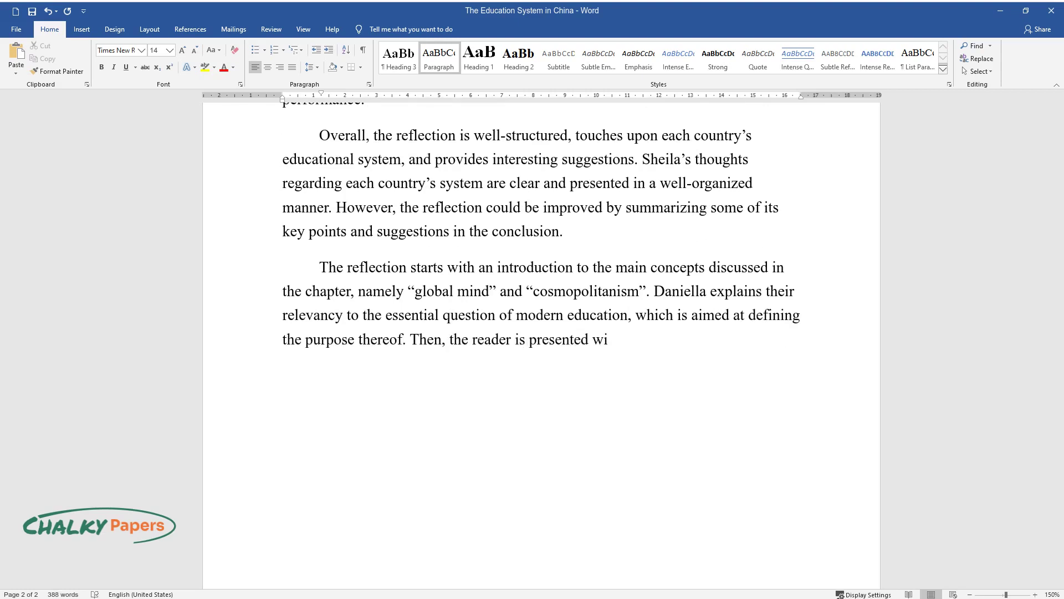
type("th summarized information about t")
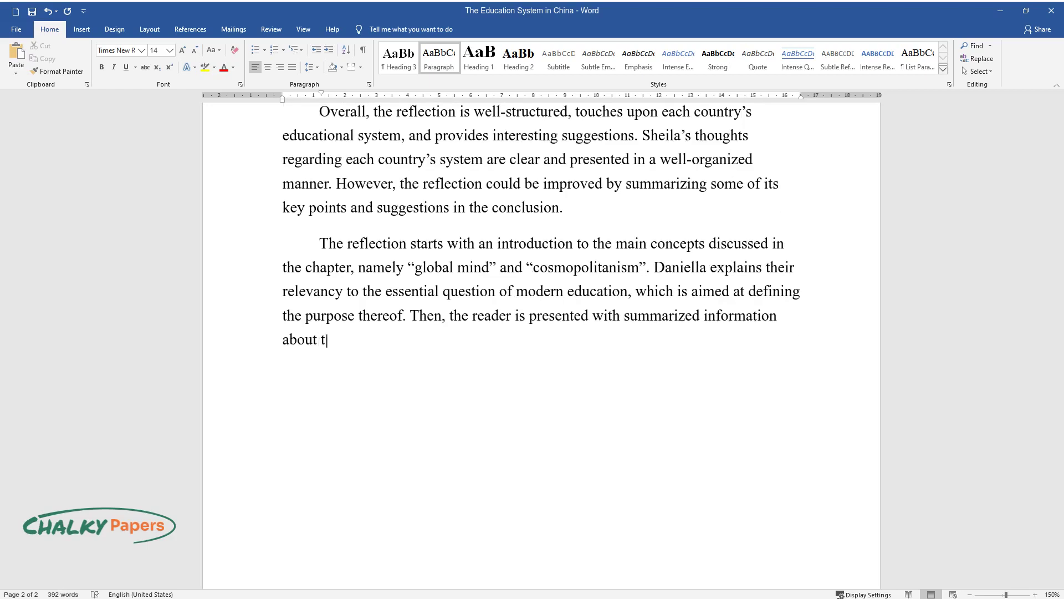
type("he education system of five count")
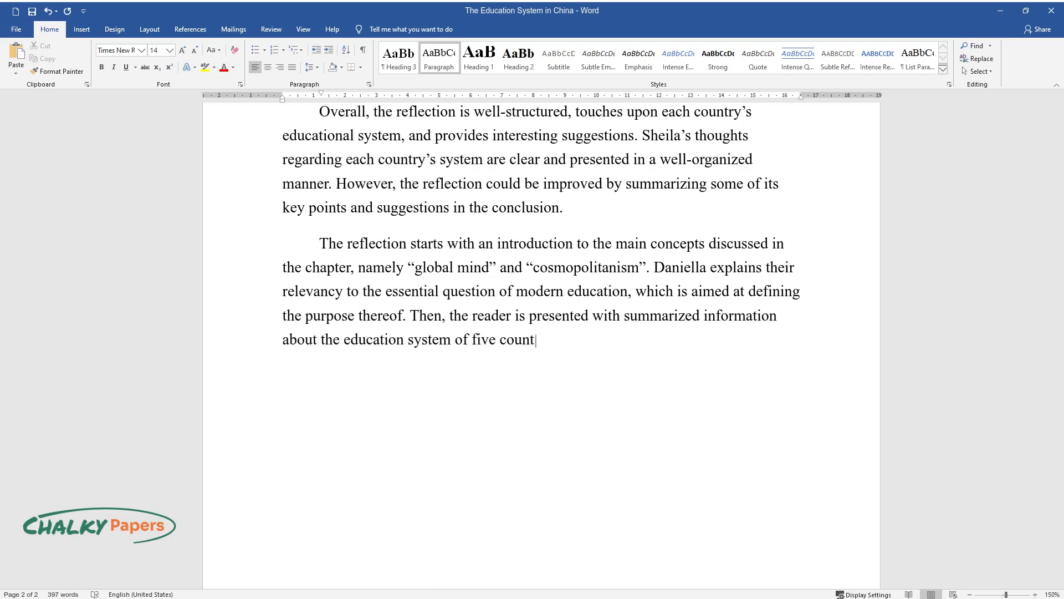
type("ries: Finland, Australia, China, B")
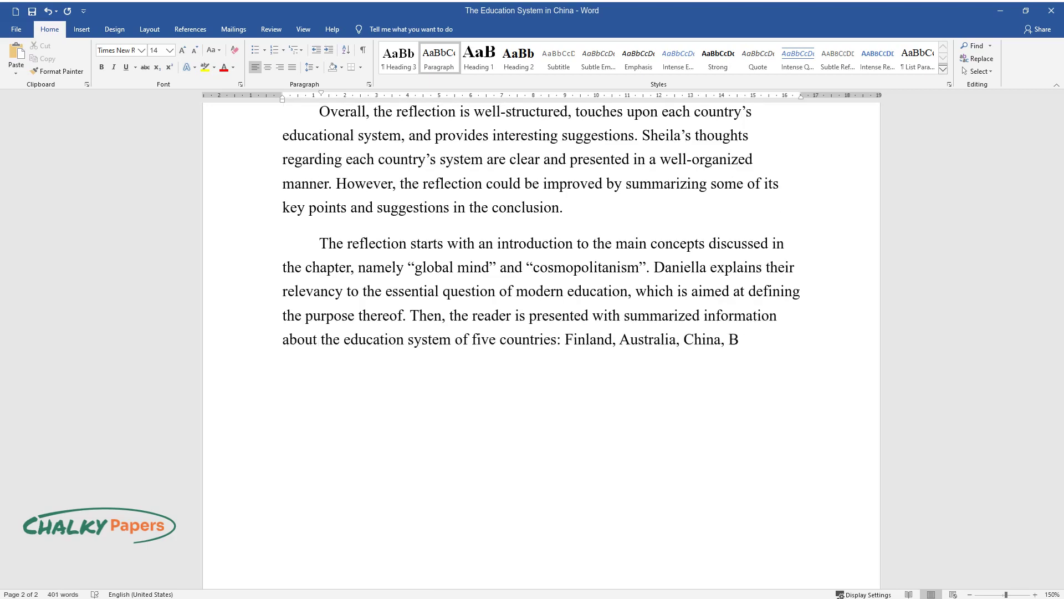
type("razil, and South Africa.")
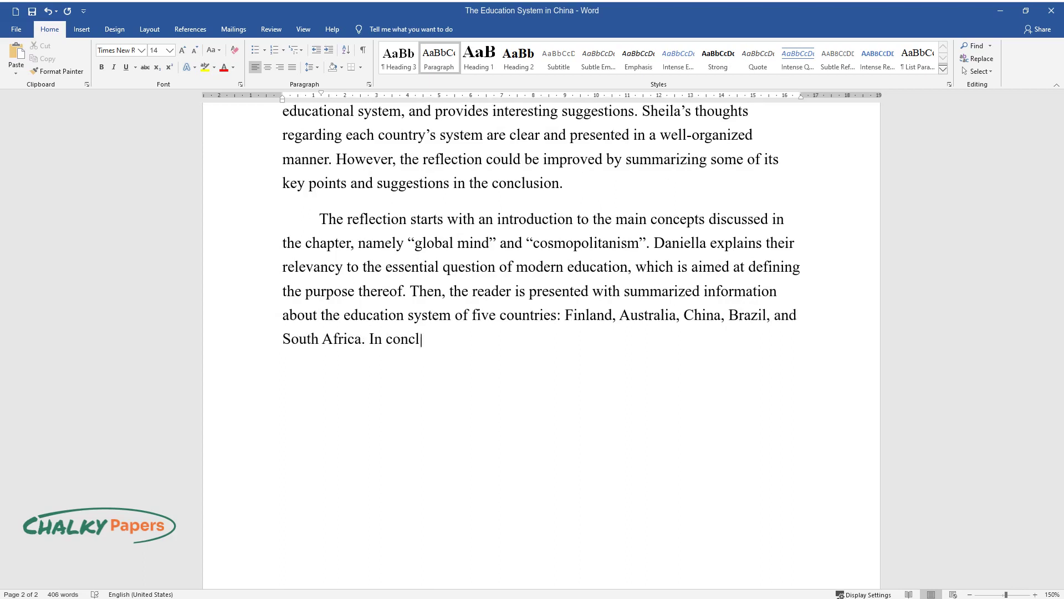
type(" In conclusion, Daniella reiterates the im")
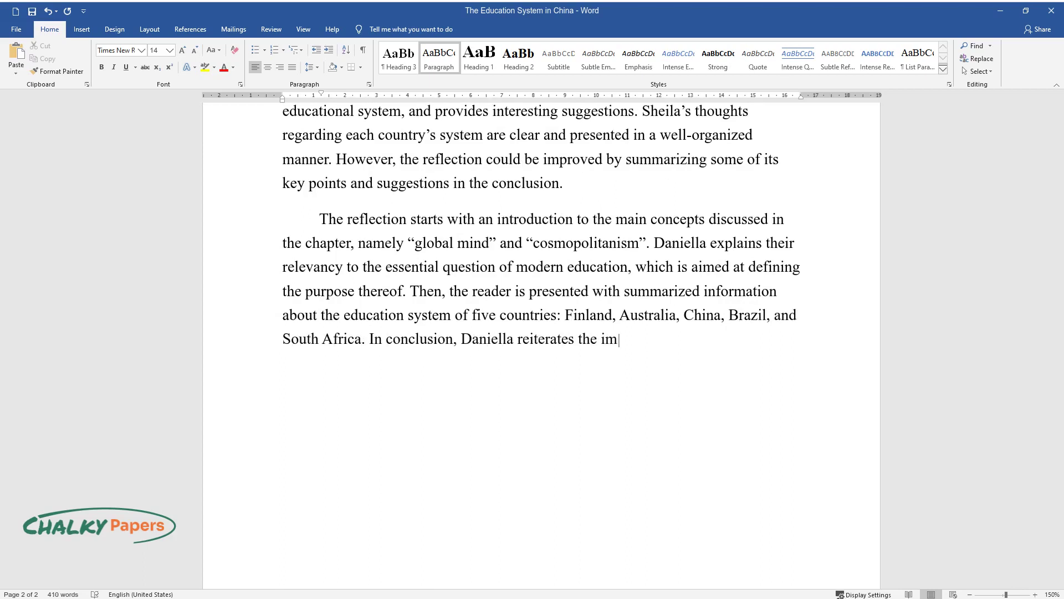
type("portance of encouraging students t")
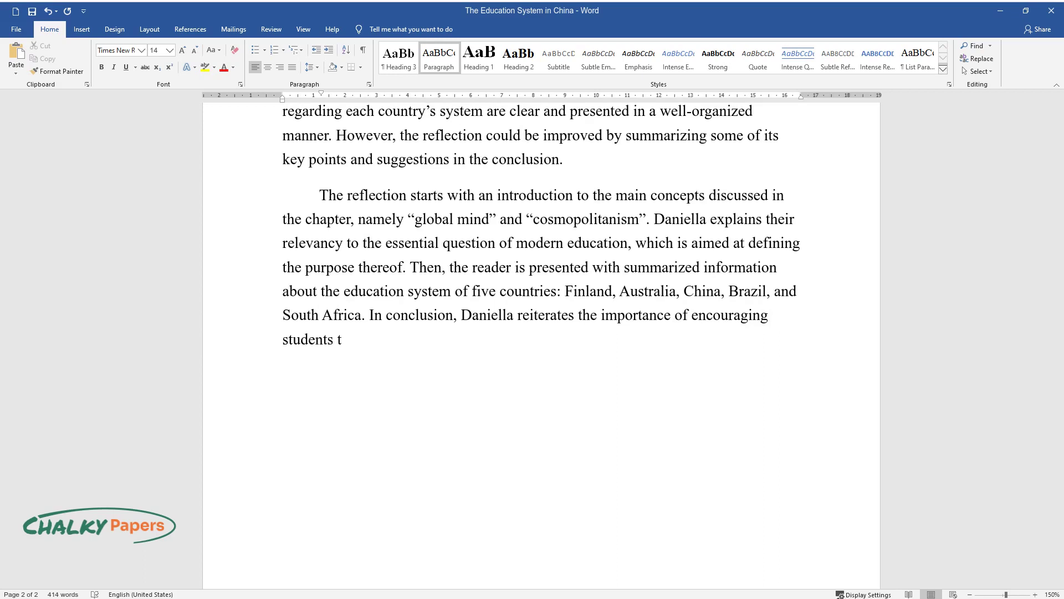
type("o adopt a global mindset and of s")
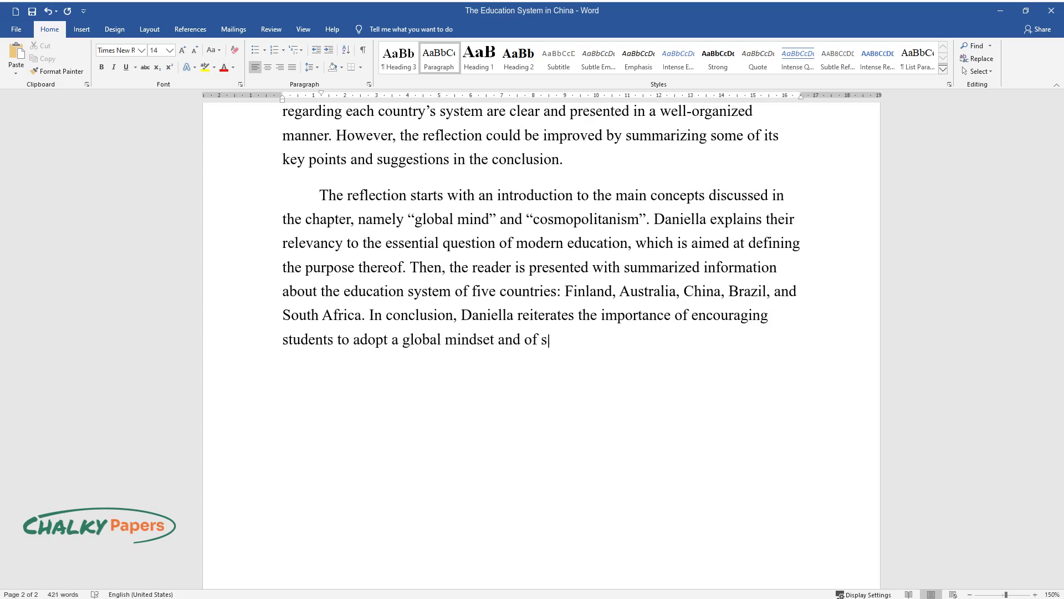
type("taying open-minded to the possible")
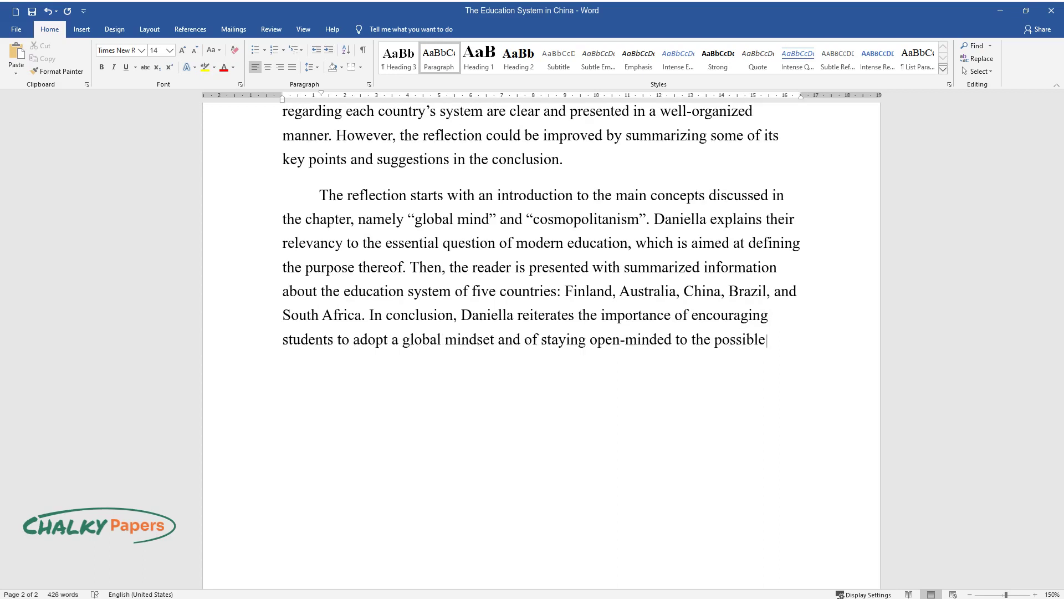
type(" contributions that countries wor")
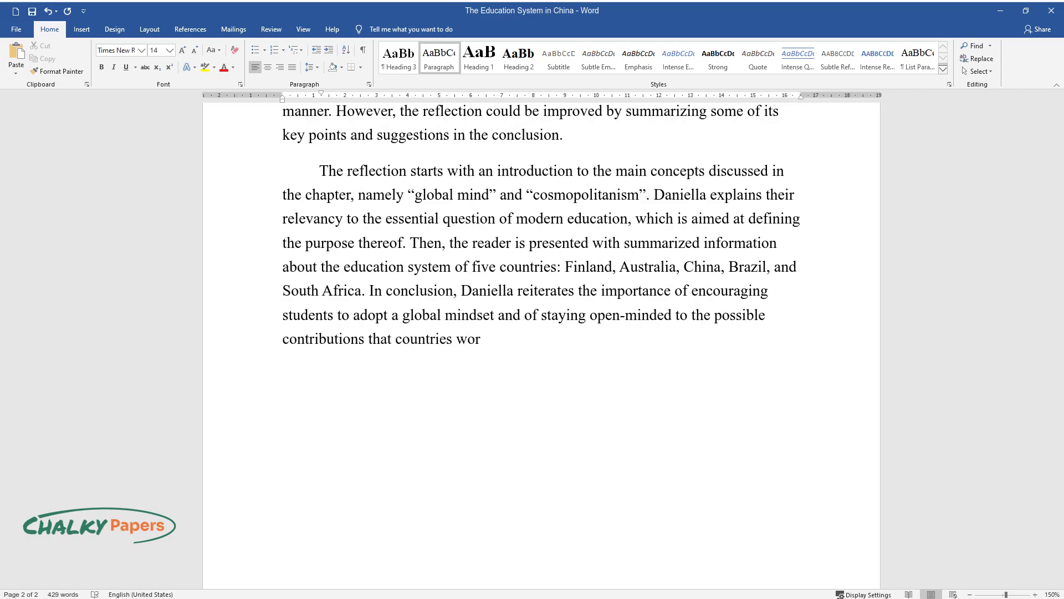
type("ldwide might offer.")
End the summary paragraph at 'countries worldwide might offer.' and begin the next with 'In the reflection,'.
key("Return")
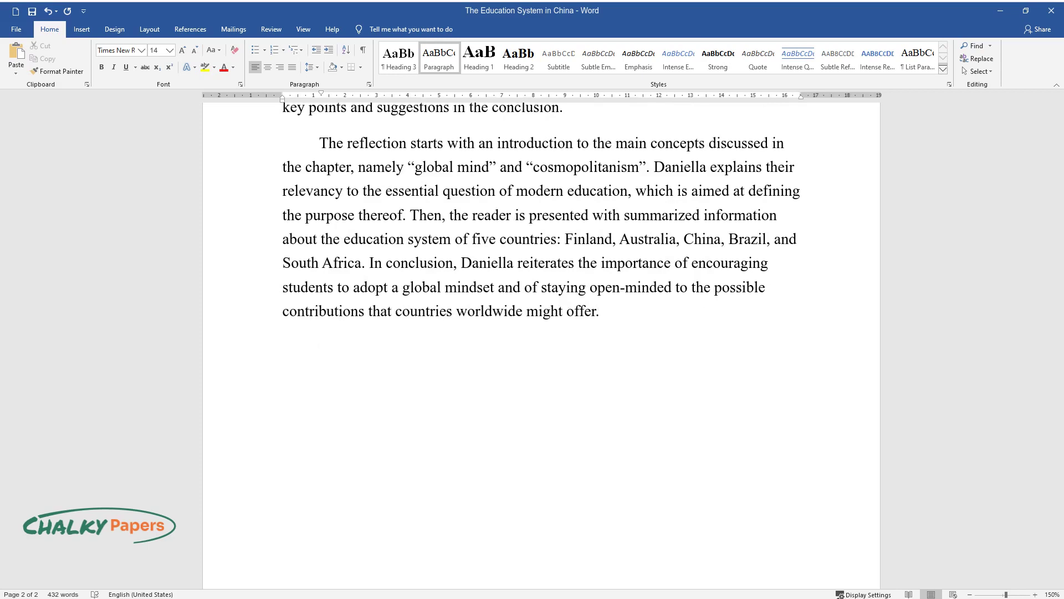
type("In the reflection, Daniella ide")
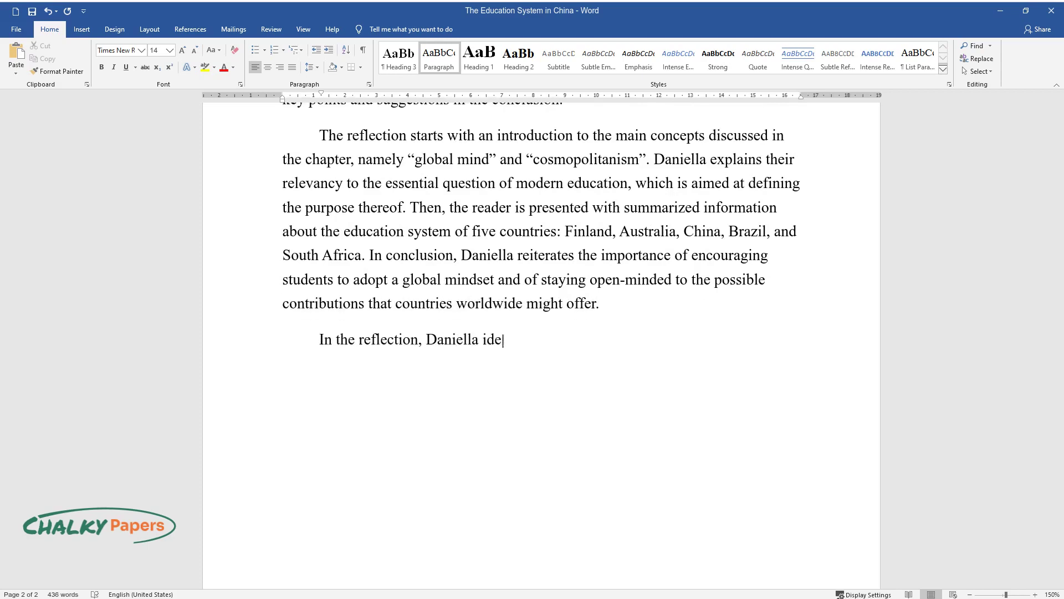
type("ntifies and emphasizes the main poi")
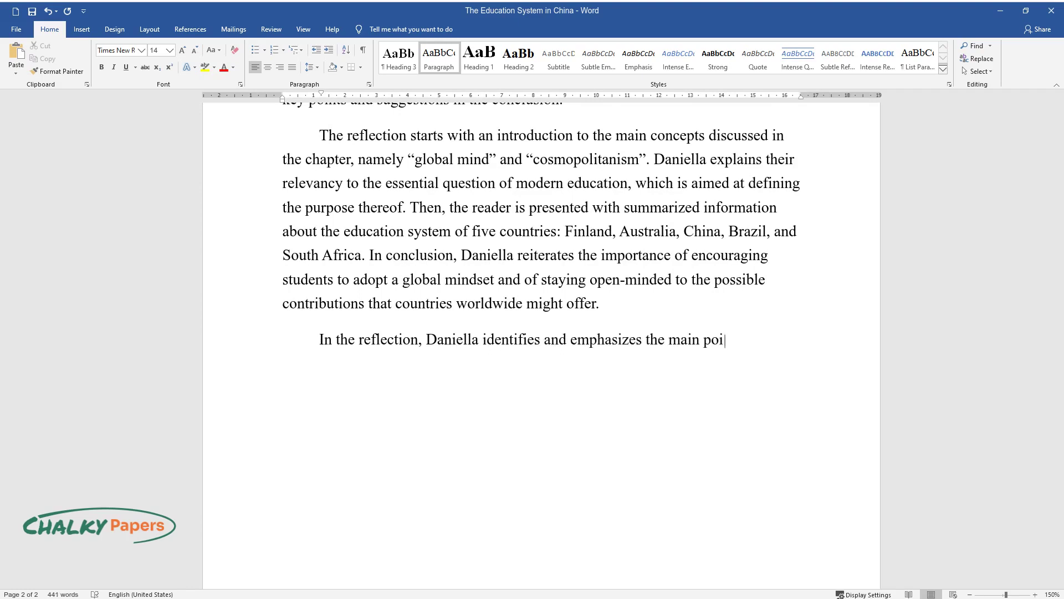
type("nts of the chapter. The id")
type("eas are")
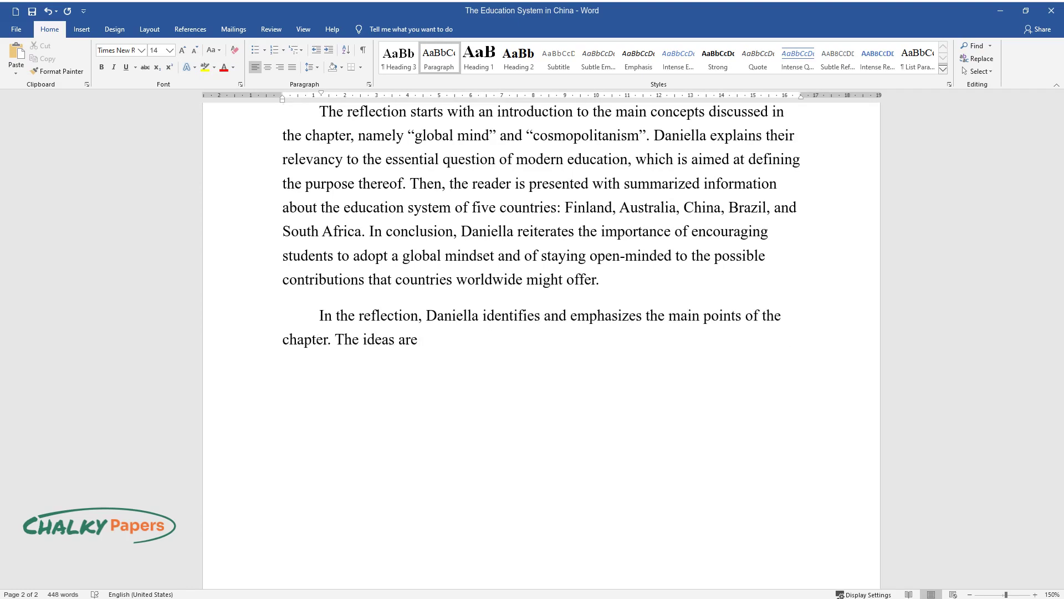
type(" presented in the same order as tha")
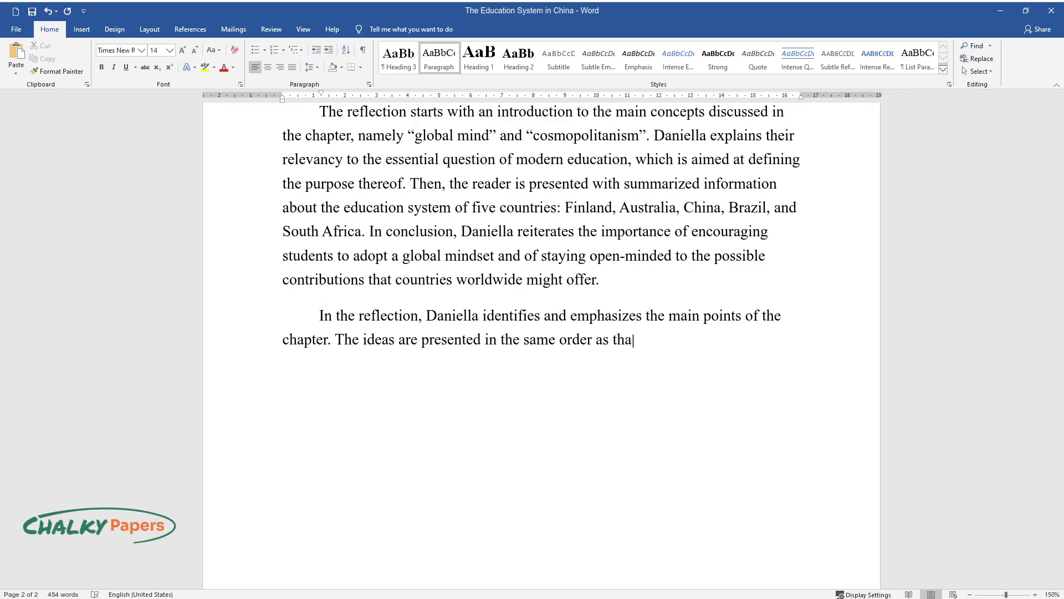
type("t of the chapter and, in")
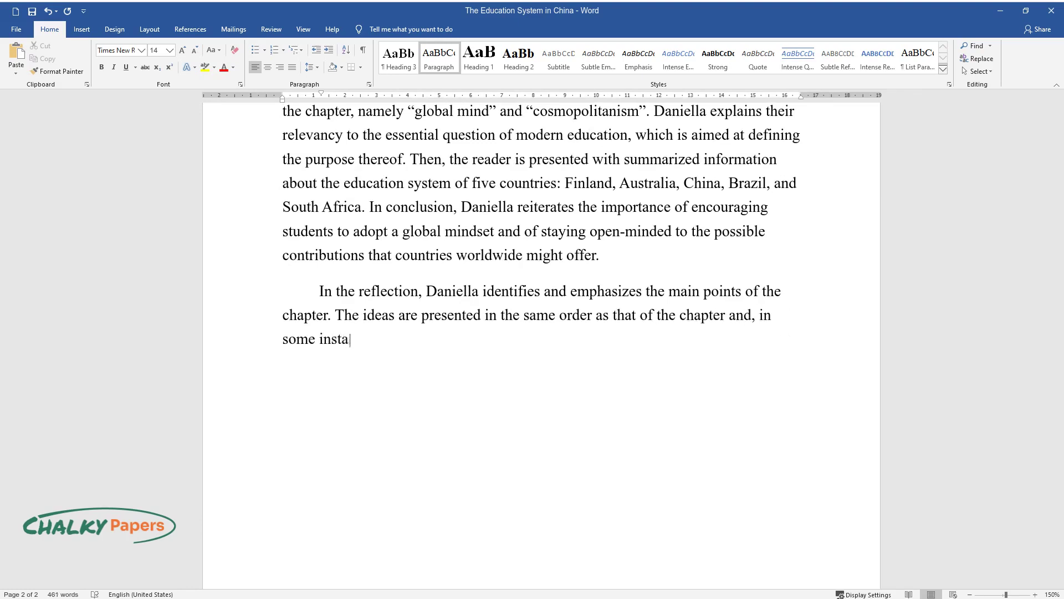
Continue the paragraph on the reflection following the chapter's order and detailing Finland's goals.
type("e complemented by Daniella")
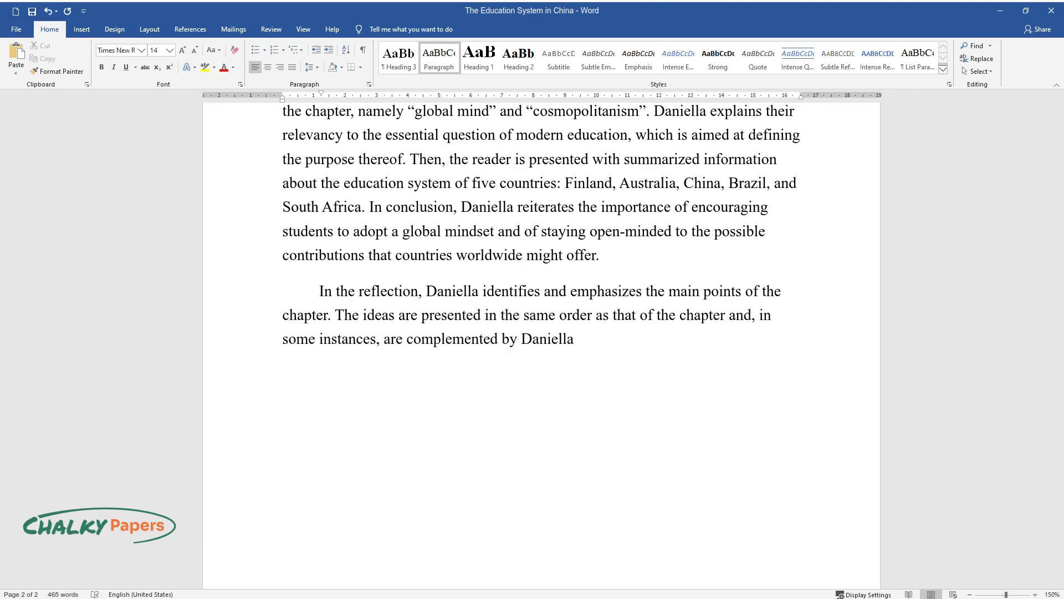
type("’s opinions and suggestions. Talkin")
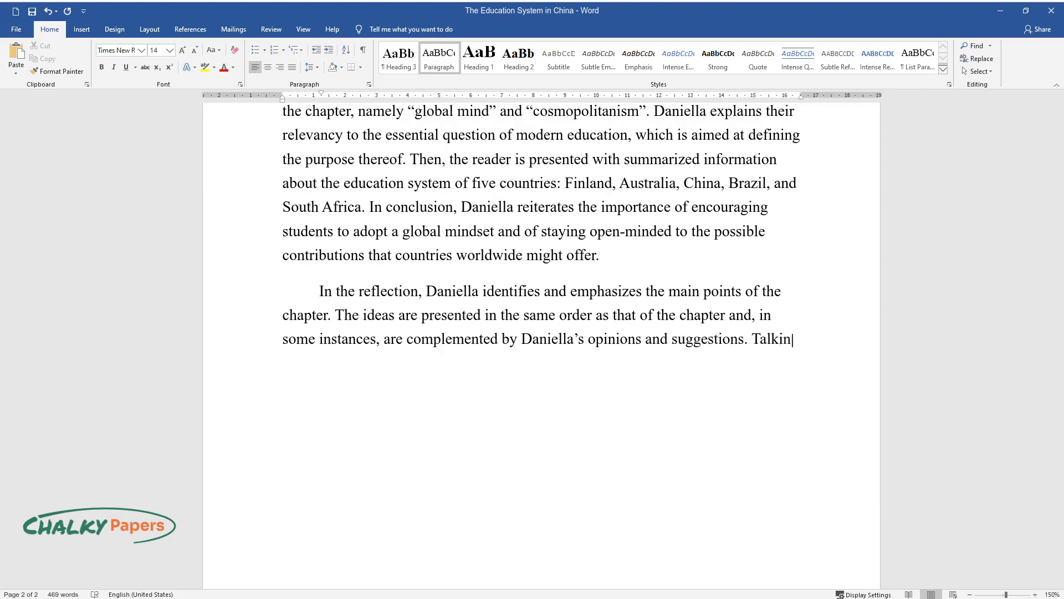
type("g about Finland, Daniella")
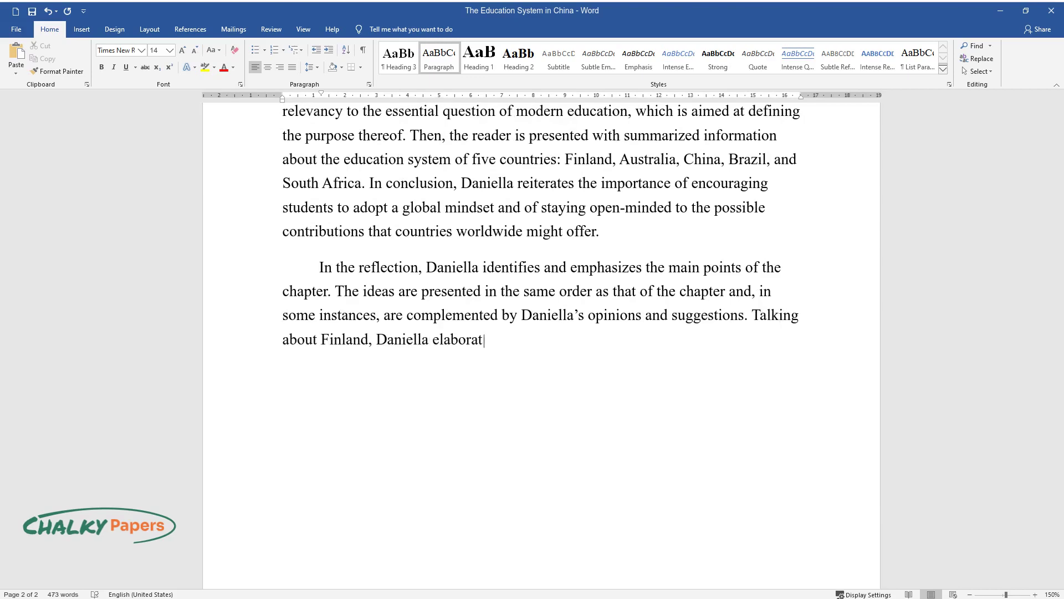
type(" elaborates on the education’s main objectiv")
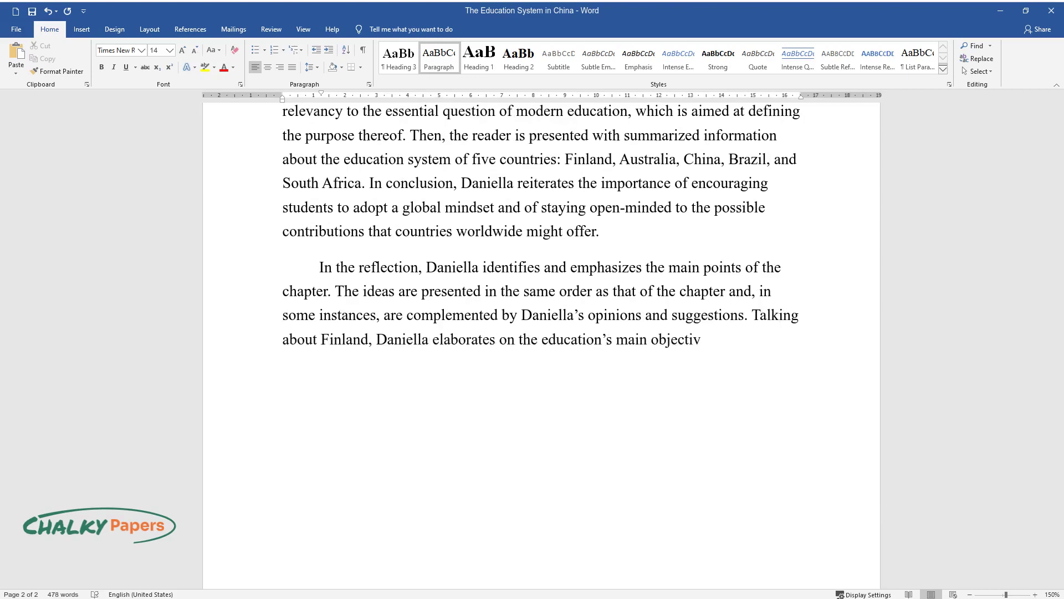
type("es, such a")
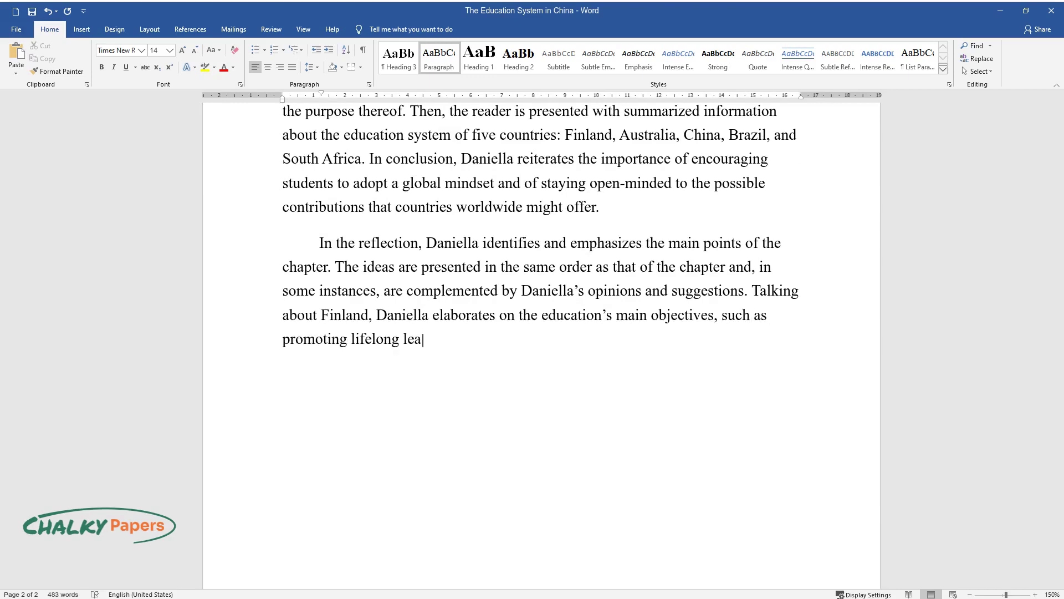
type("s promoting lifelong learning. However, the educational goa")
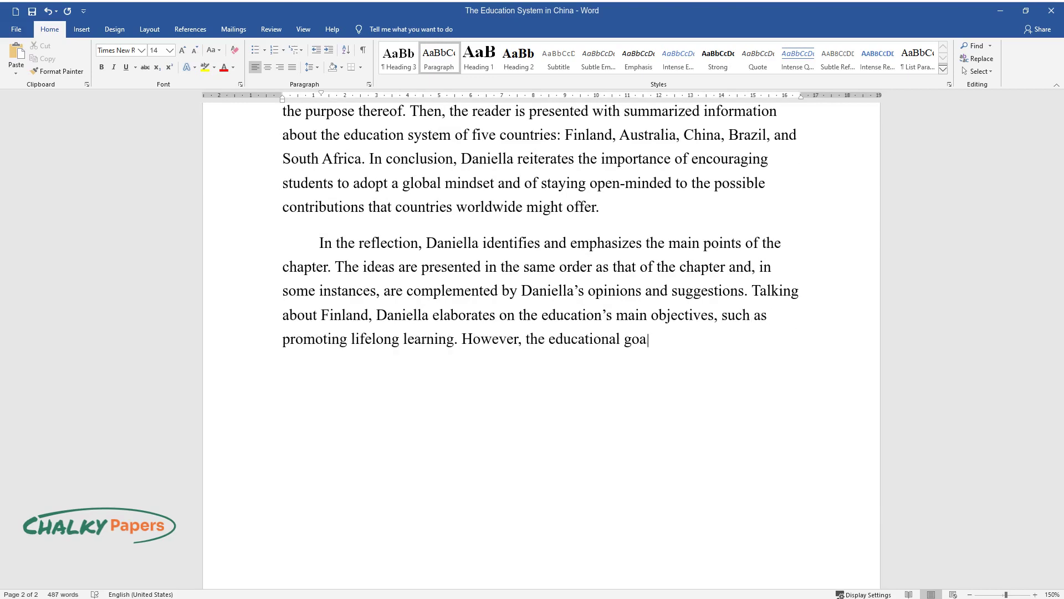
type("ls of other countries are less cle")
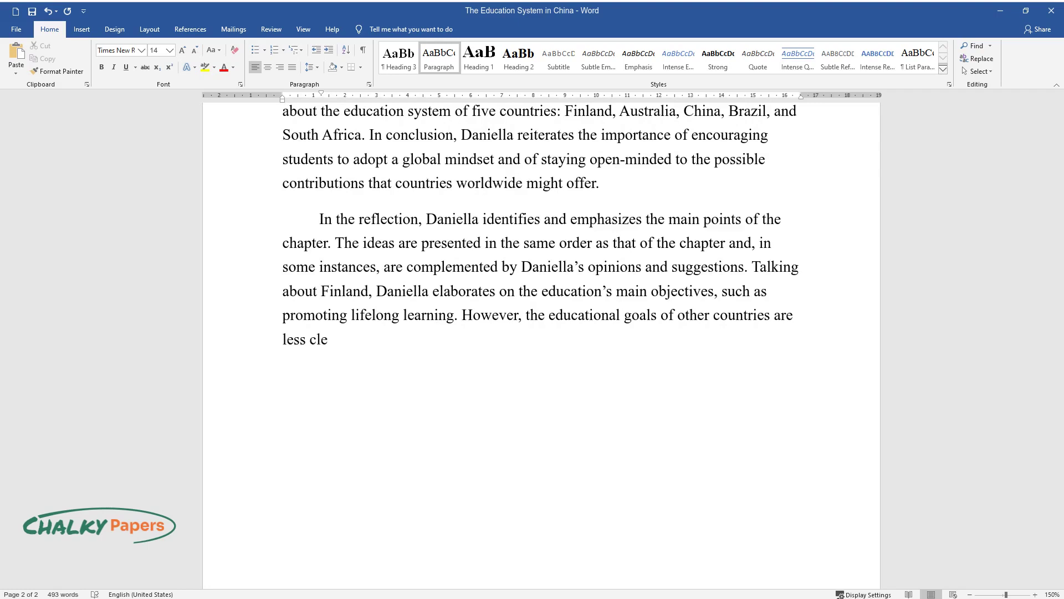
type("arly discussed, while more emphasis")
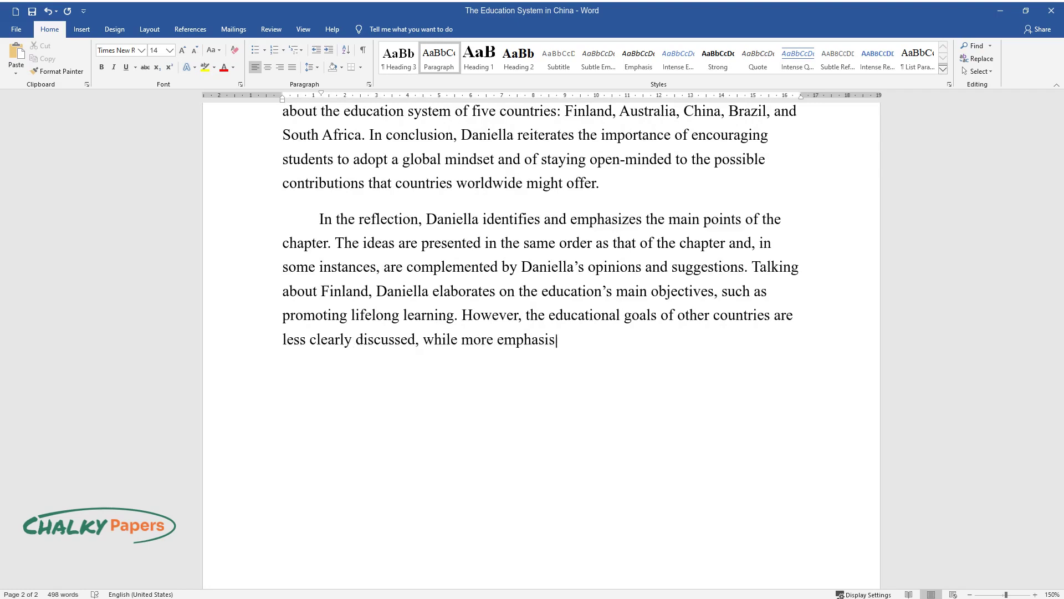
type(" is placed on describing different levels of educati")
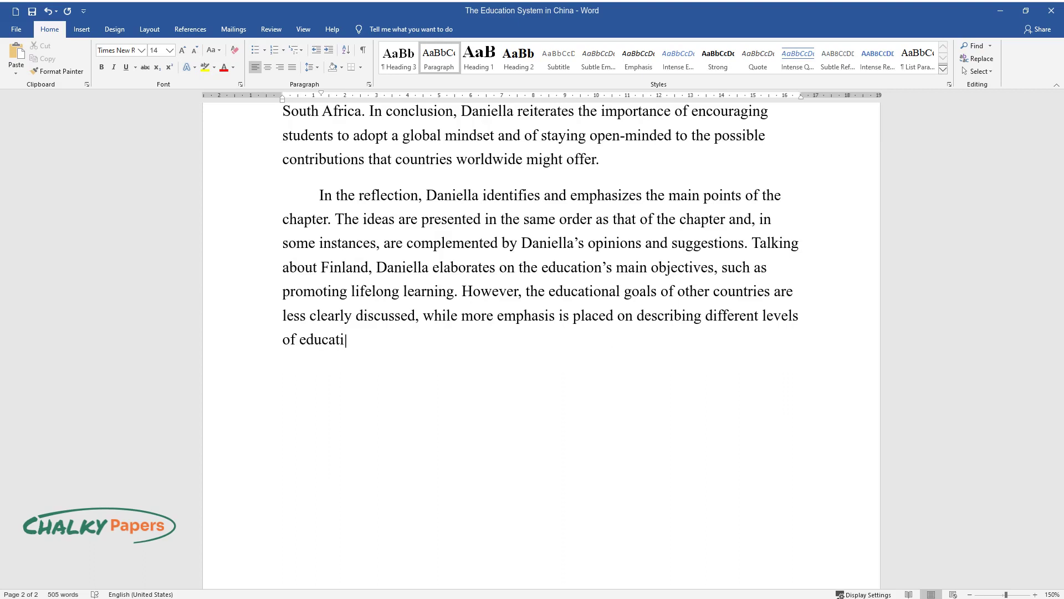
type("on. Seeing how at the beginning of")
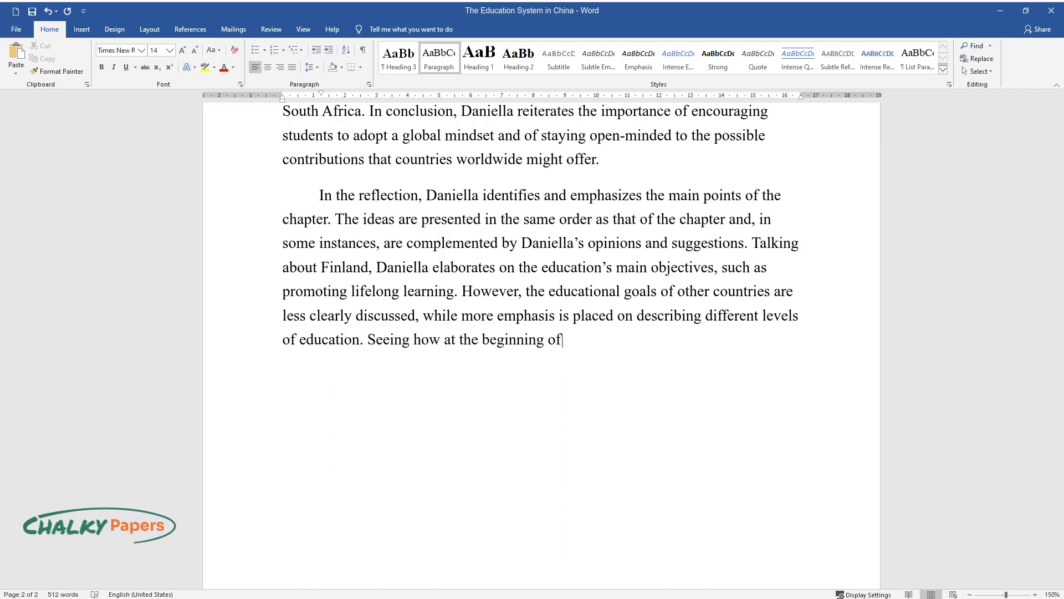
type(" the reflection, the main question")
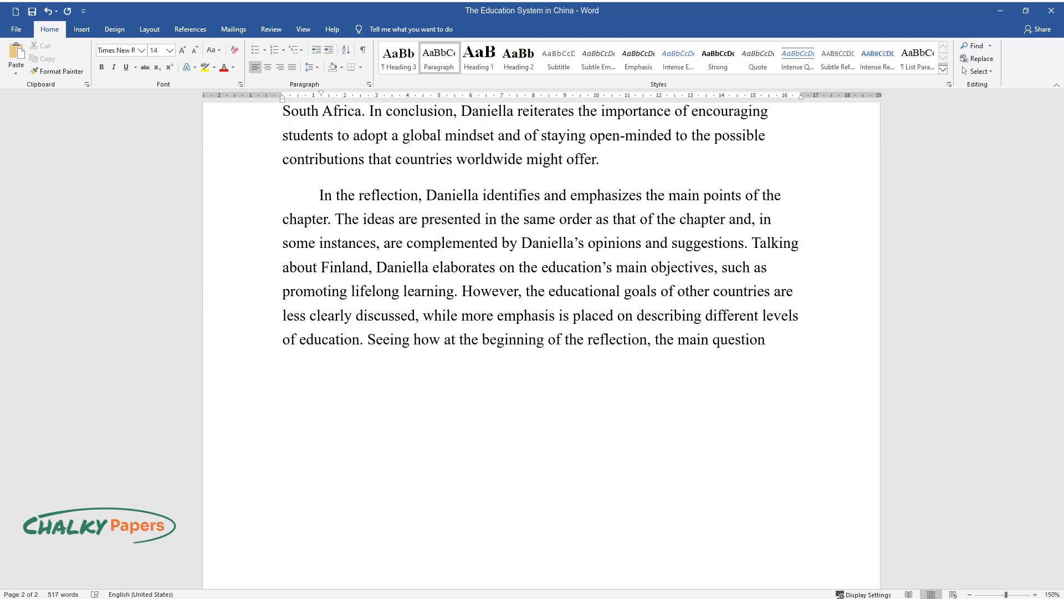
type(" of today's education was about its")
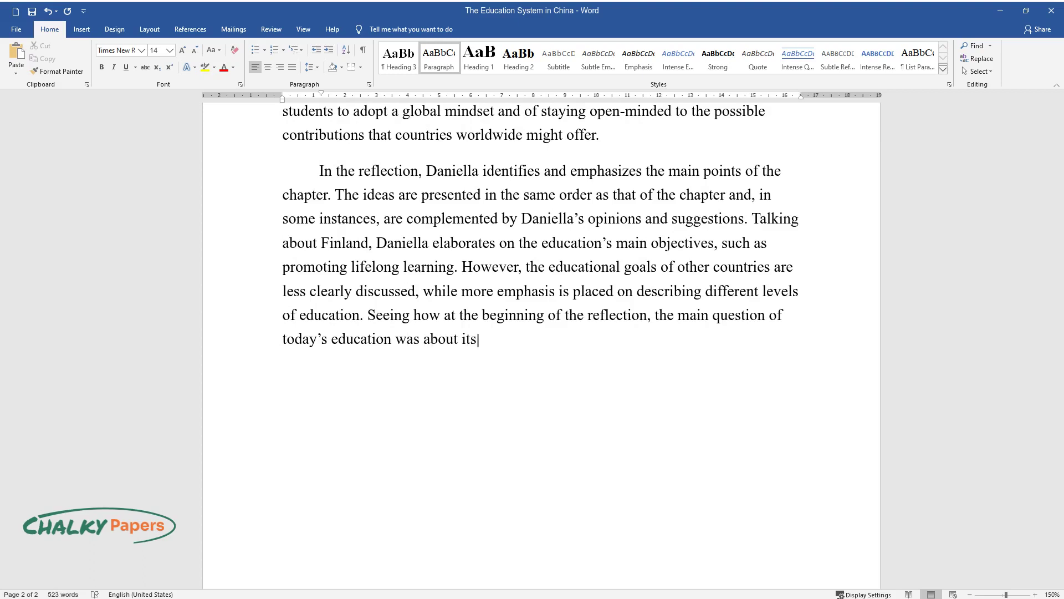
type(" purpose, comparing the objectives")
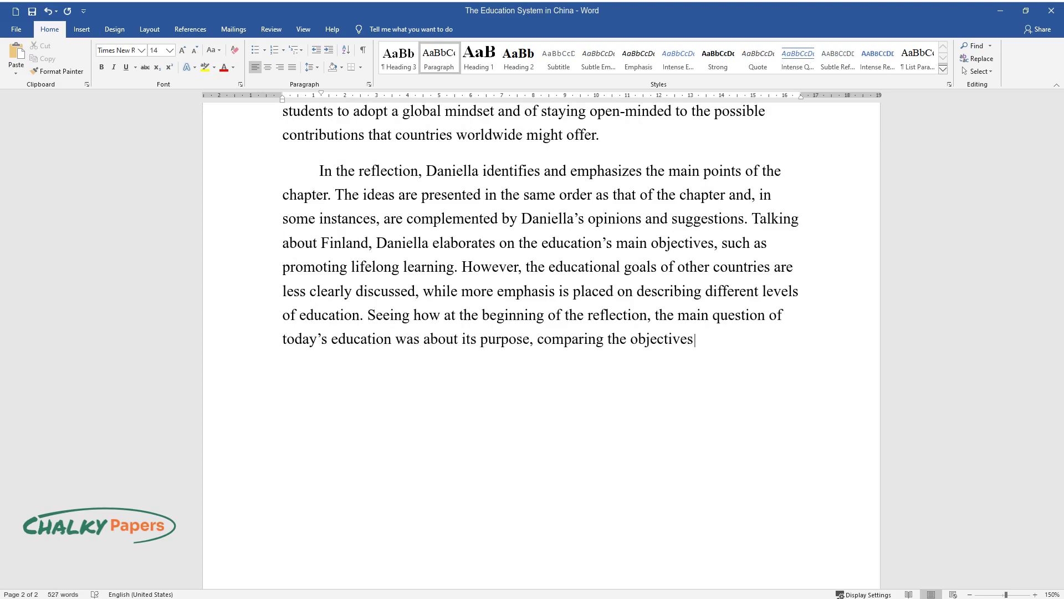
type(" of different countries' education")
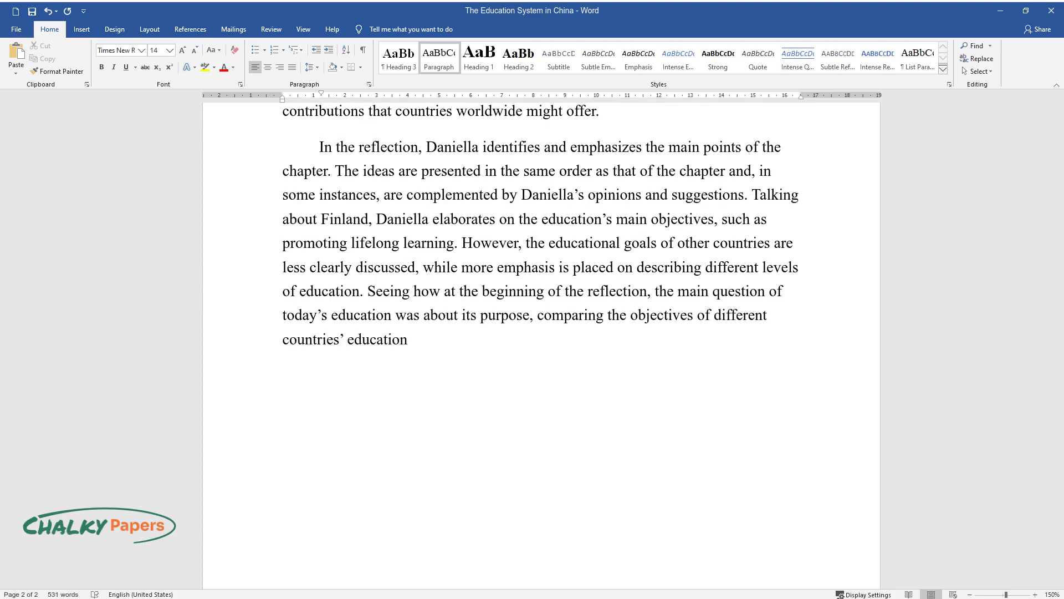
type(" would be interesting.")
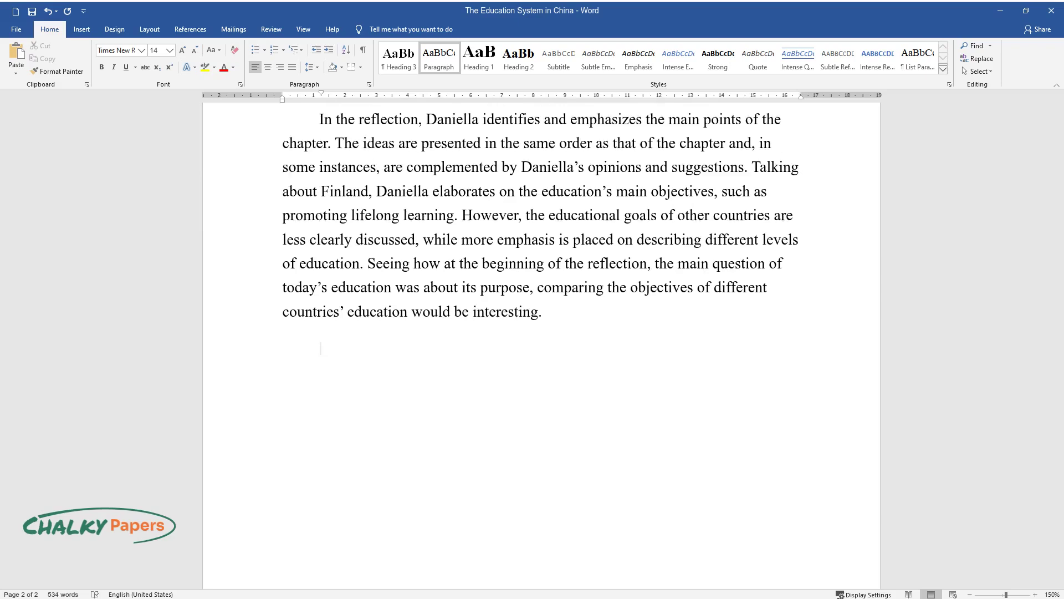
type("The South African education sy")
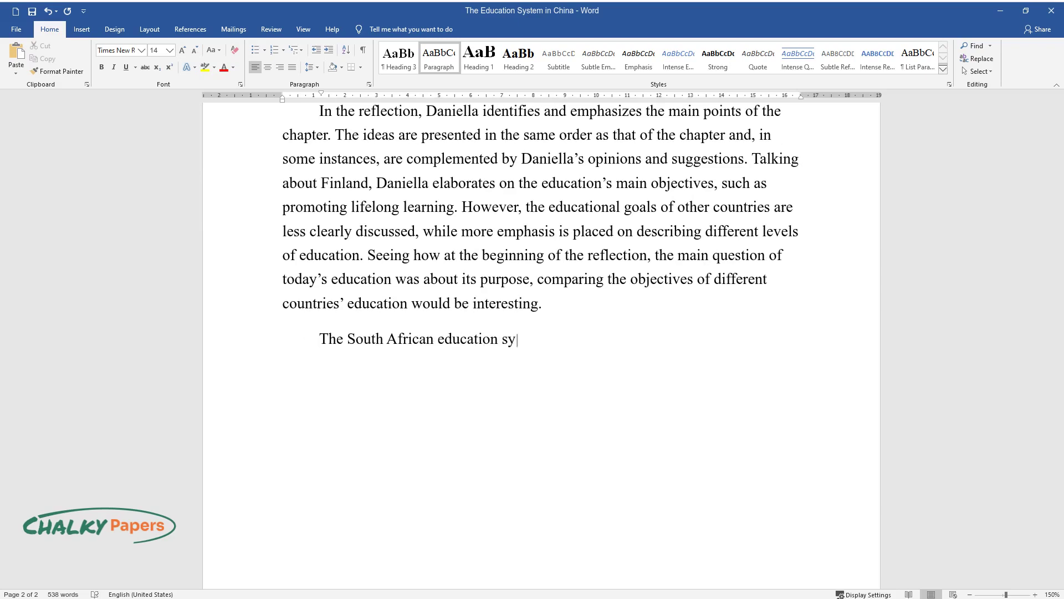
type("stem has taken a more democratic app")
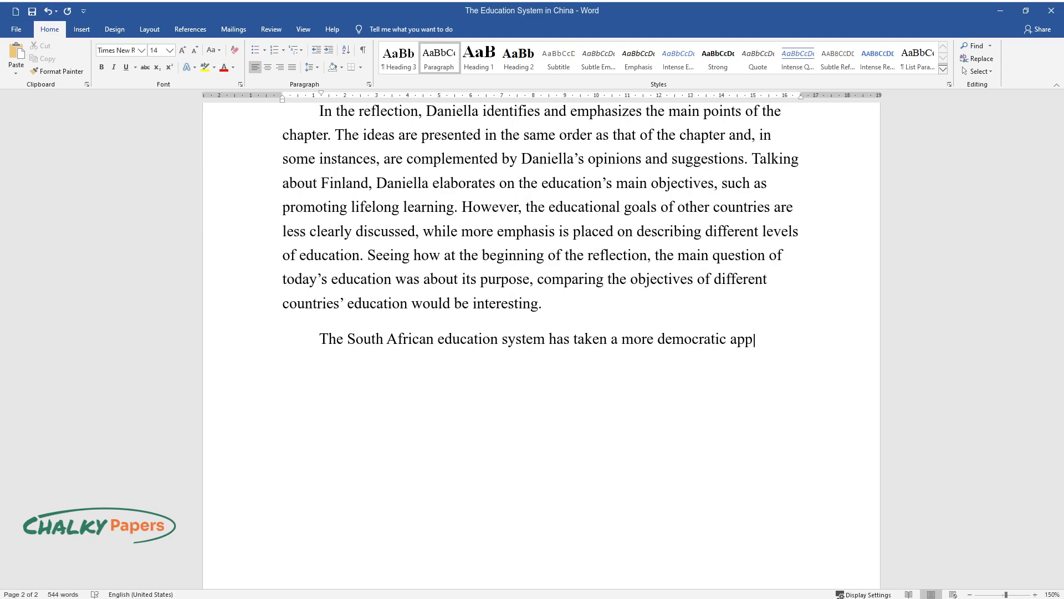
type("roach. It has been accompanied by a shift towards prioritizing, simila")
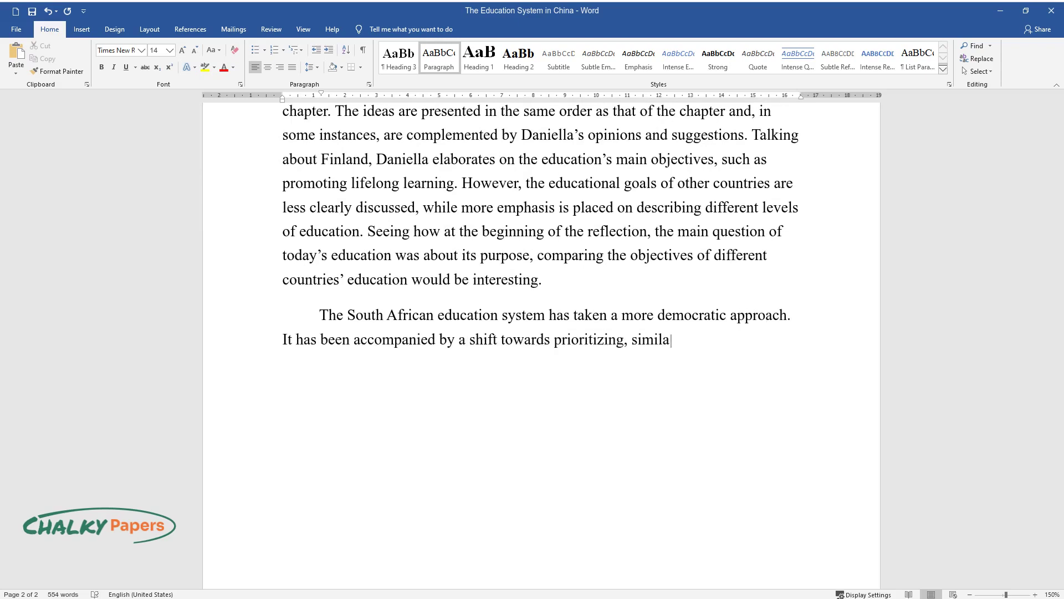
type("r to the Finish system, lifelong le")
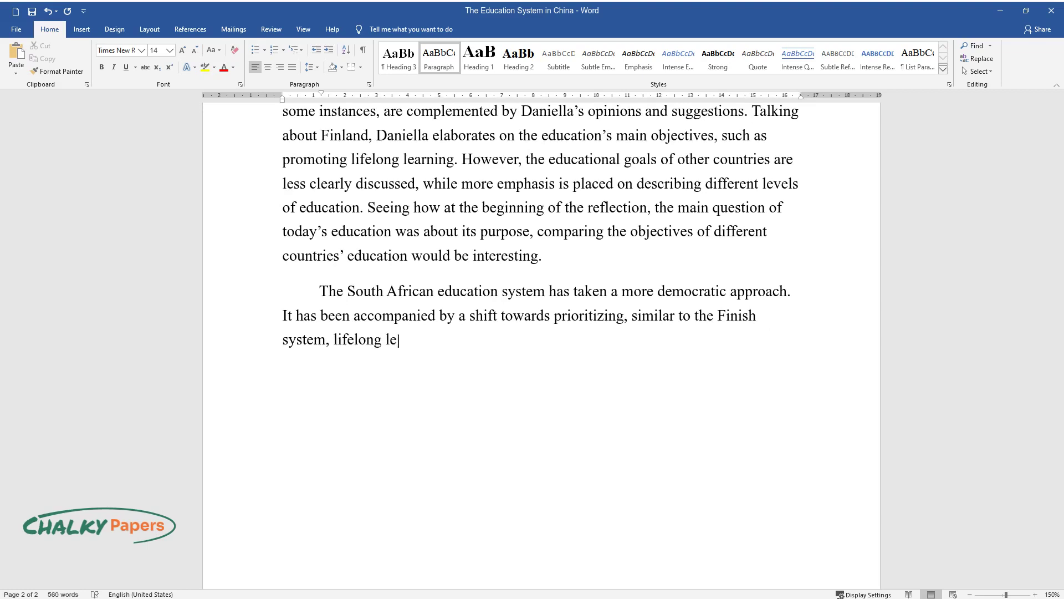
type(" outcomes-")
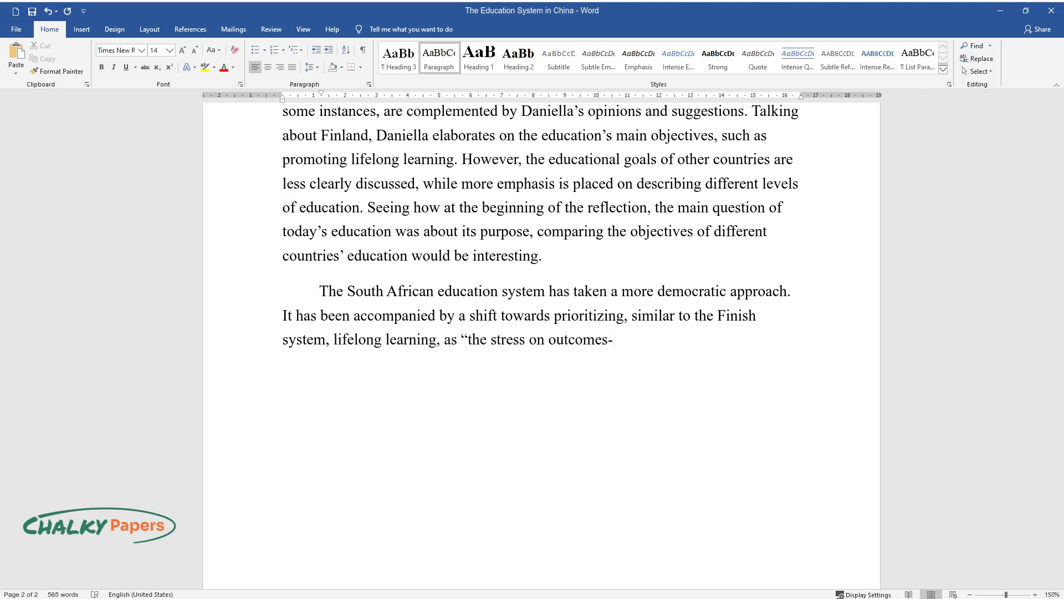
type("based education has been softened\". It woul")
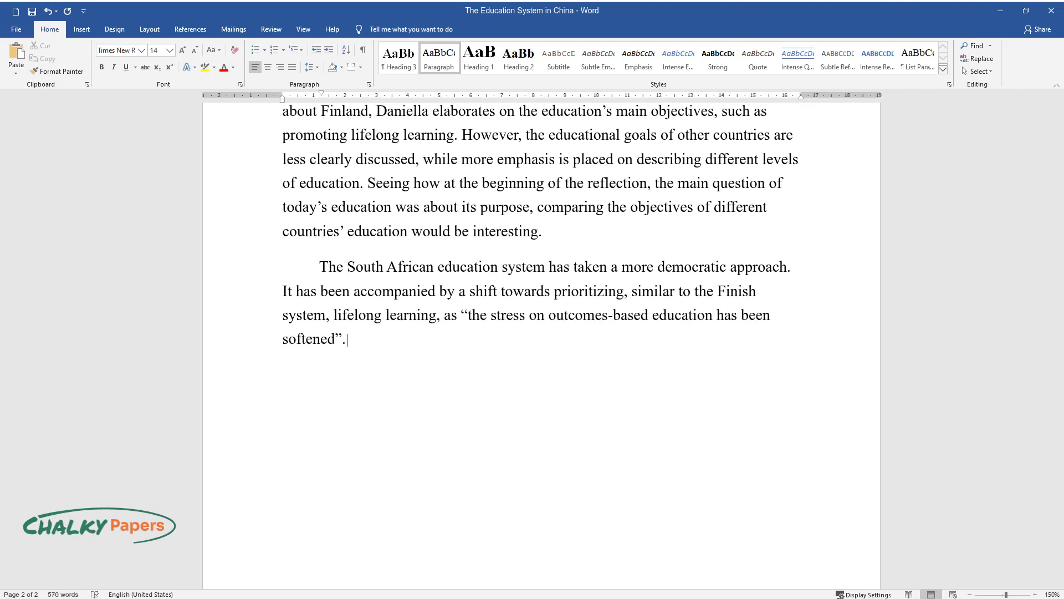
type("d also be insightful to lea")
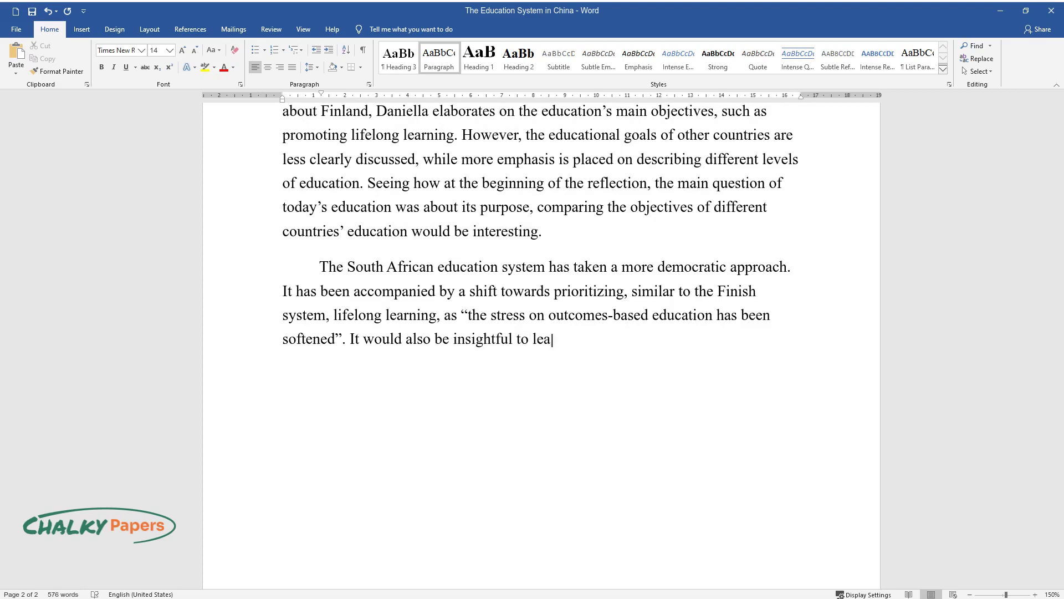
type("rn more about Daniella's perspective regarding each system an")
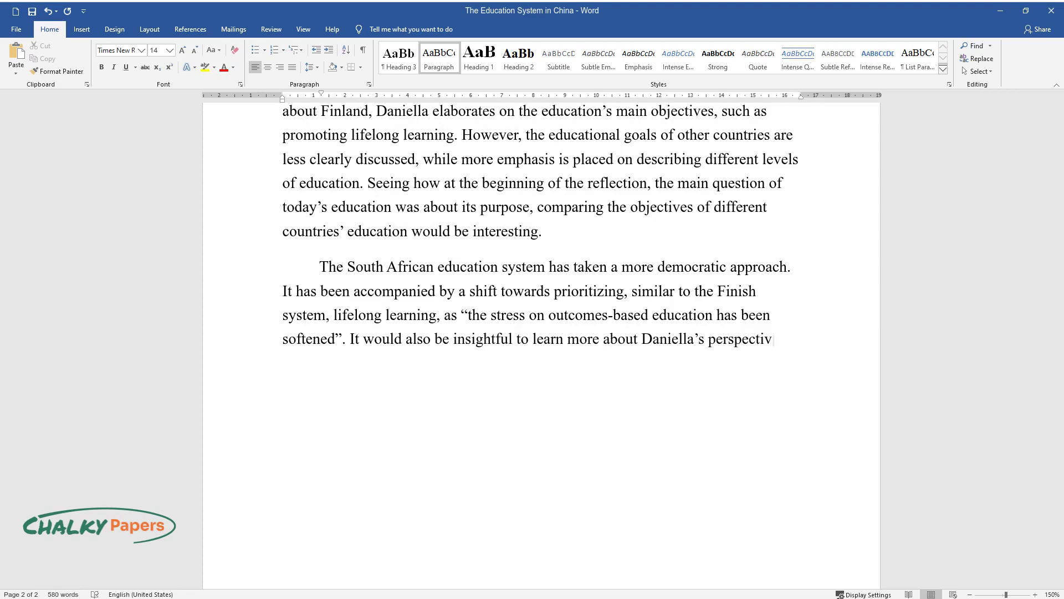
type("d if some")
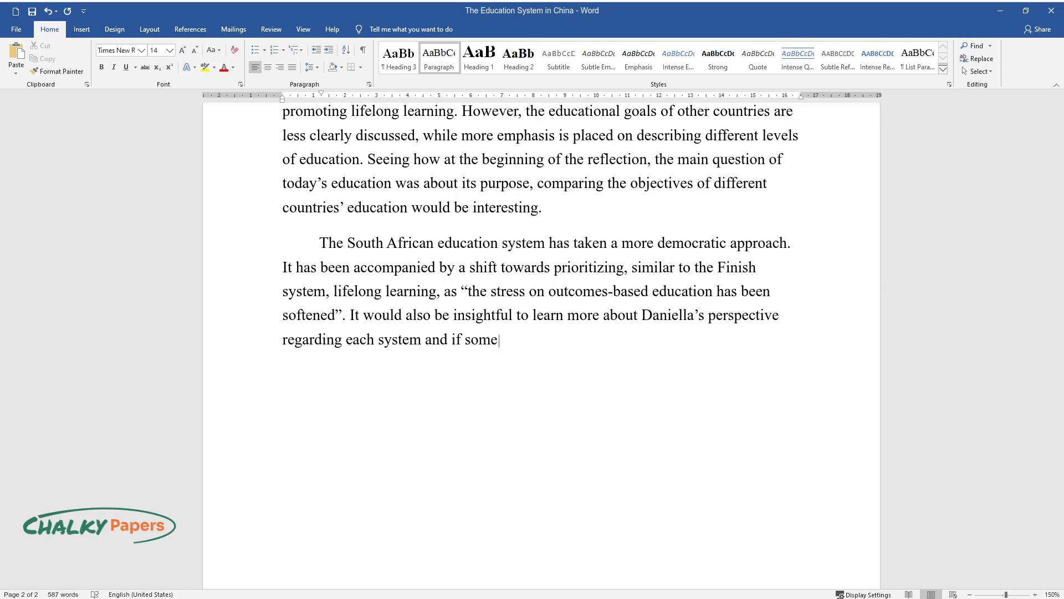
type(" of their strong sides could be imp")
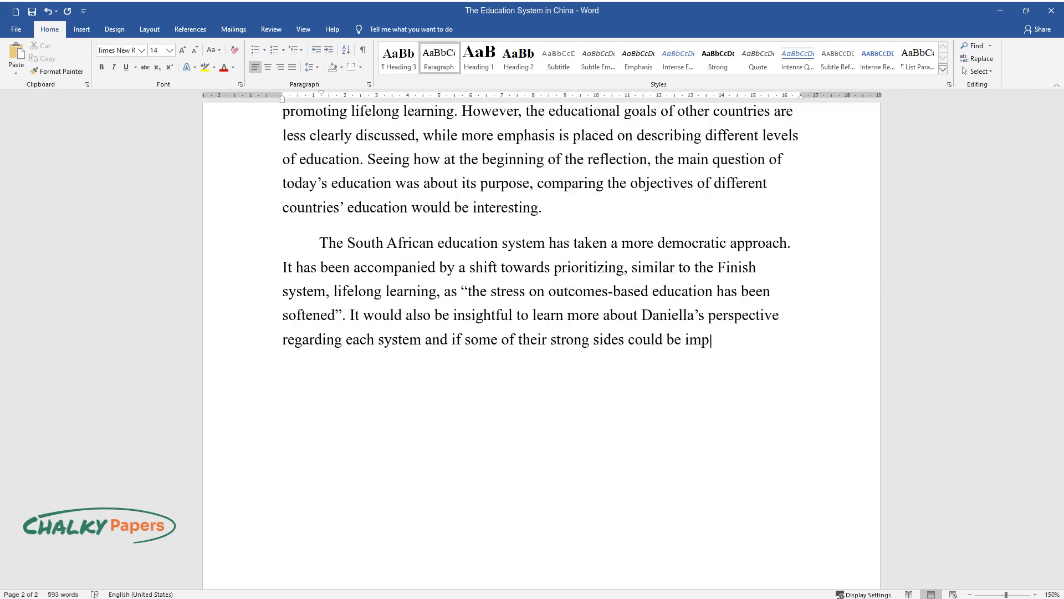
type("lemented in American education.")
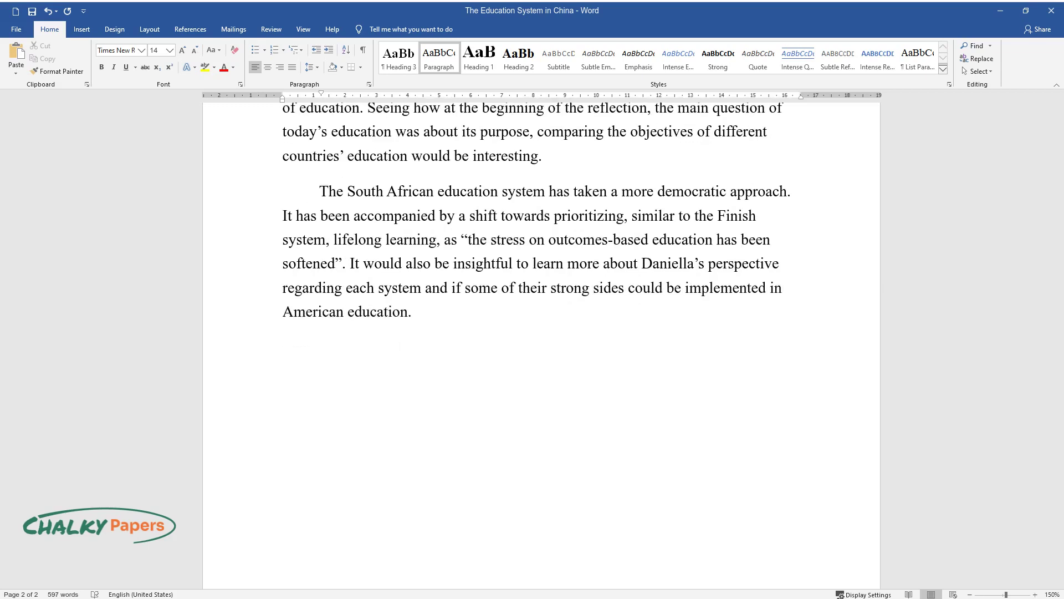
type("Overall, the refl")
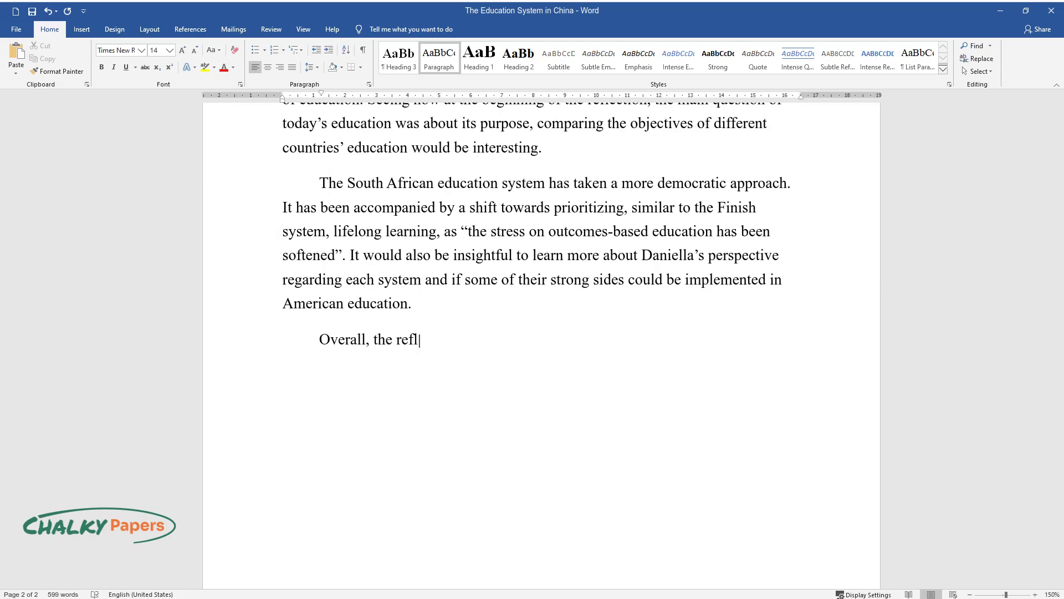
type("ection primarily summarizes the info")
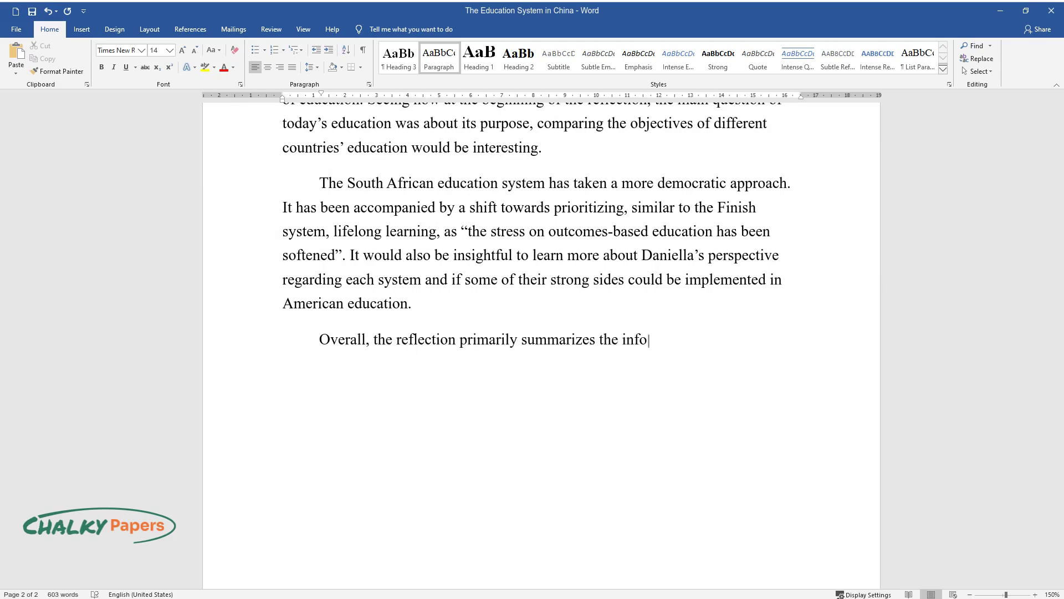
type("rmation presented in the chapter. A")
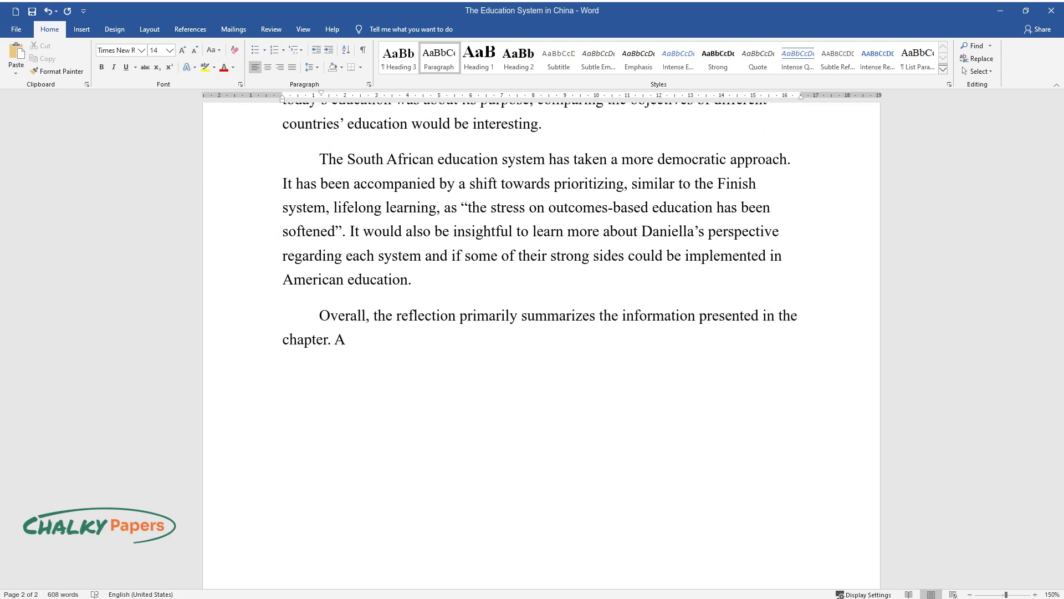
type("lthough it provides Daniella's point")
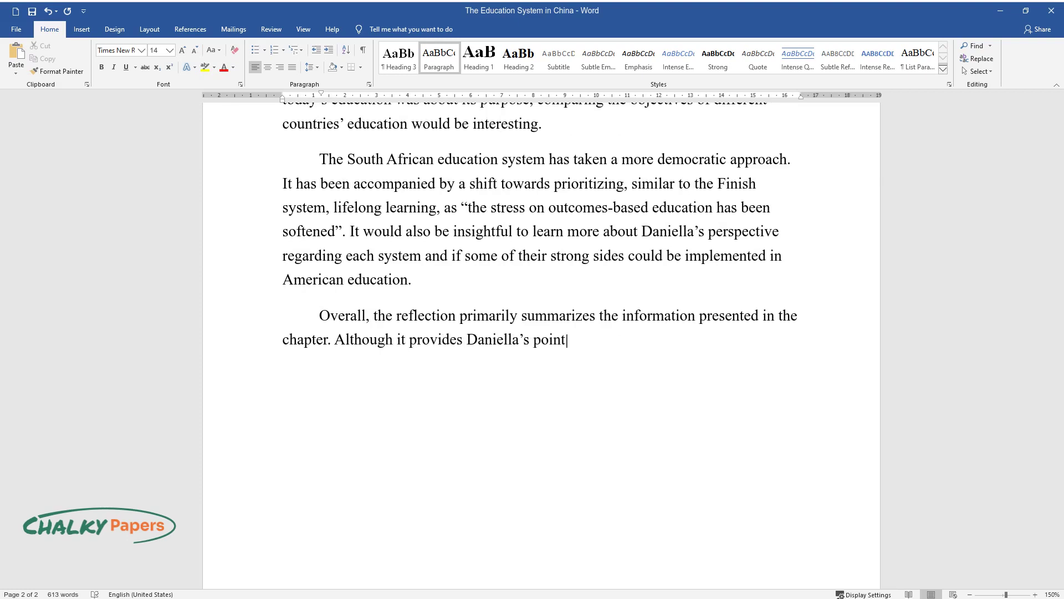
type(" of view on the importance of adopti")
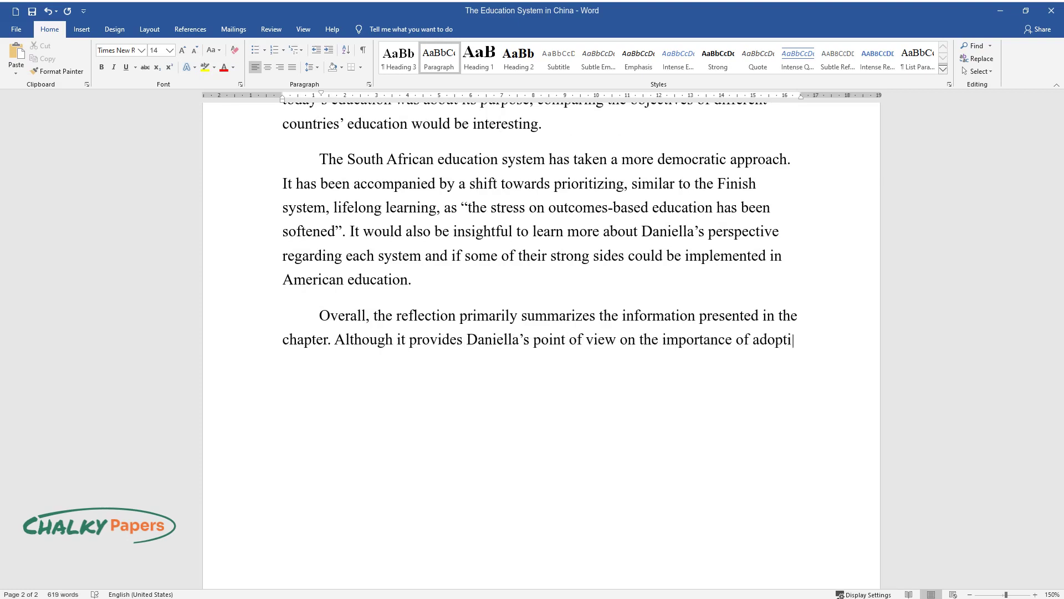
type("ng a global mindset, the reflection")
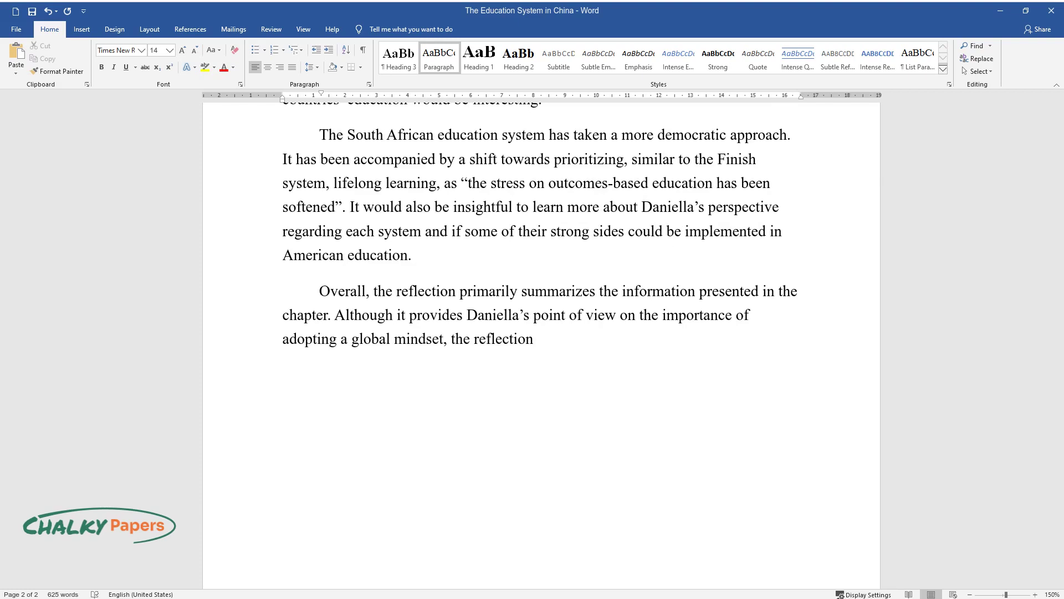
type(" could be improved by further elabor")
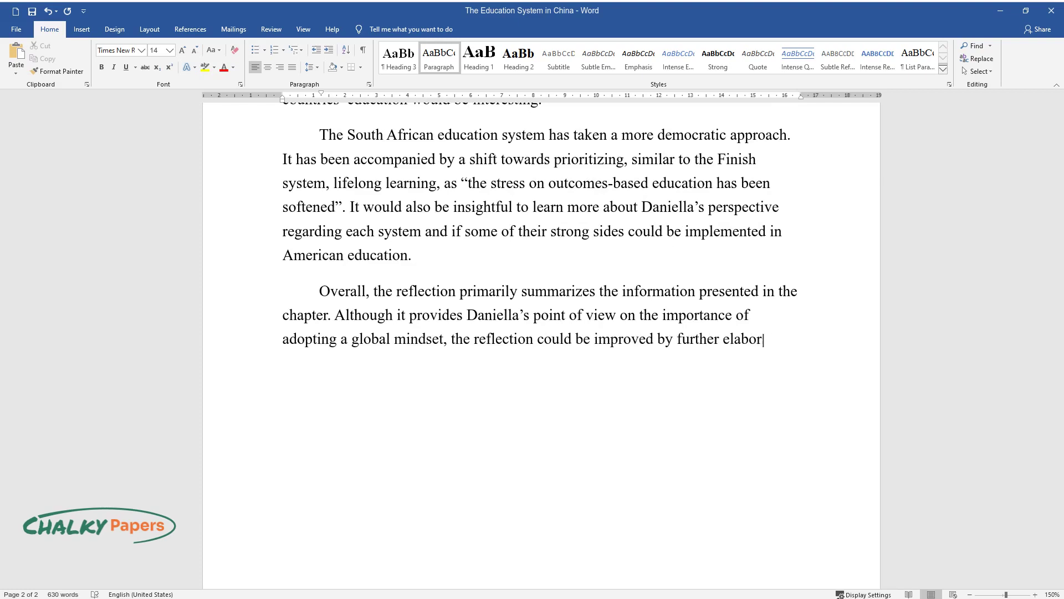
type("ation of Daniella's personal thought")
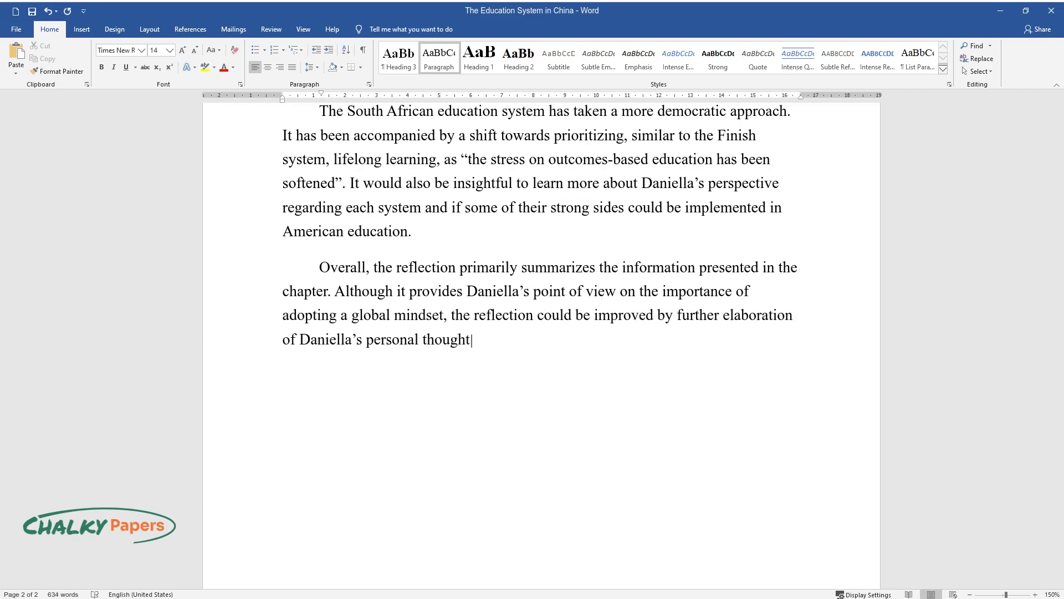
type("s. Other than that, fixing some mino")
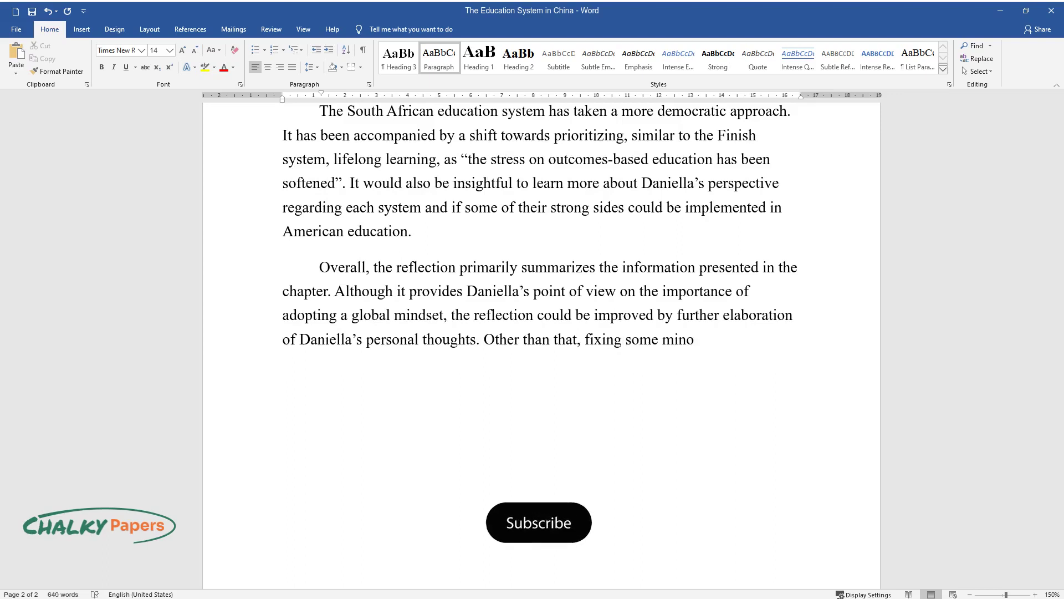
type("r misprints, like \"in what cultures we exist in\", and")
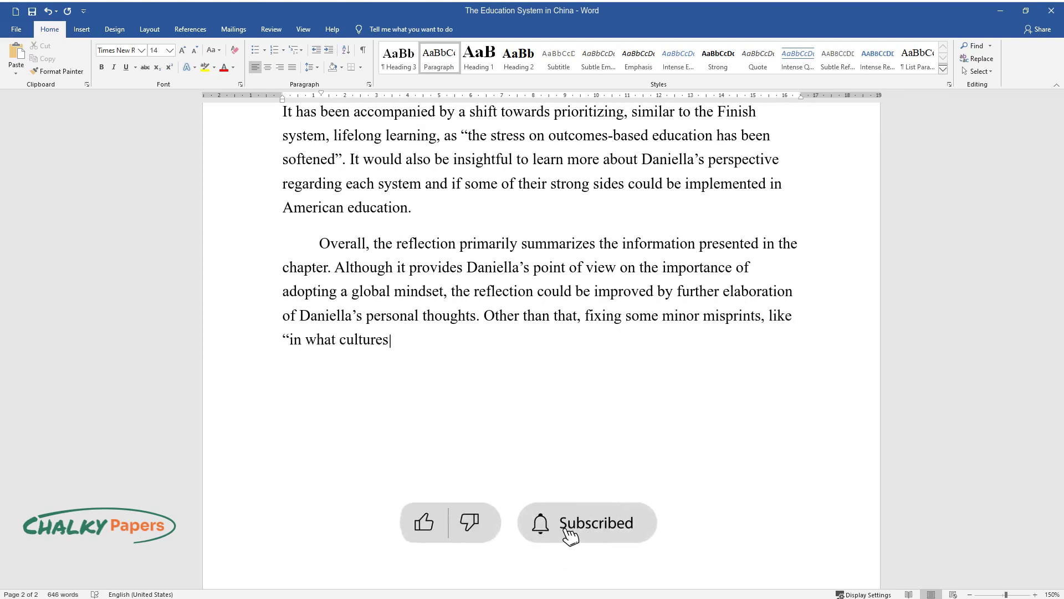
type(" dedicating a sepa")
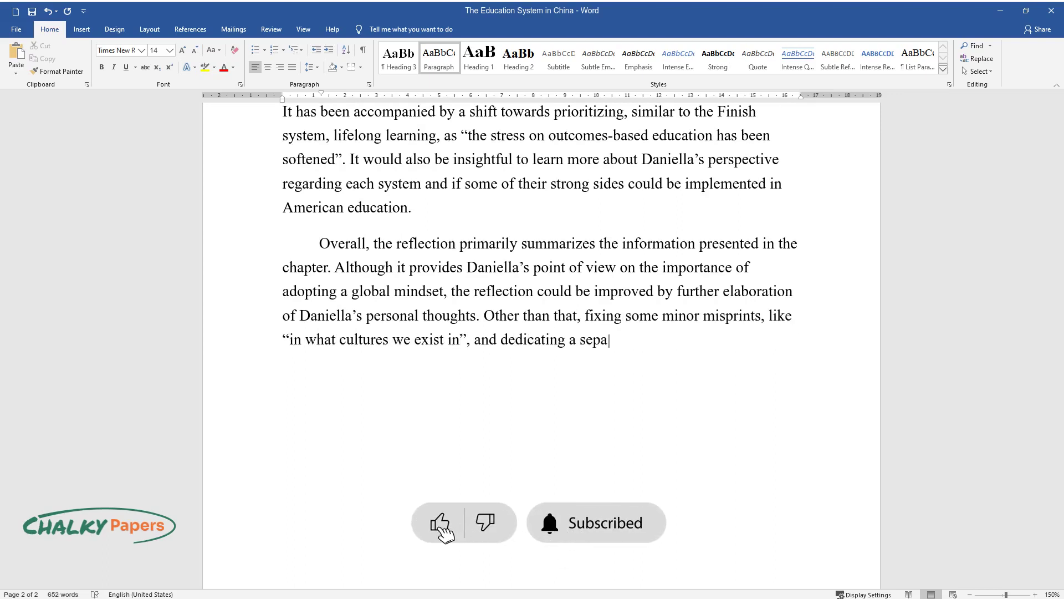
type("rate paragraph to the system of each")
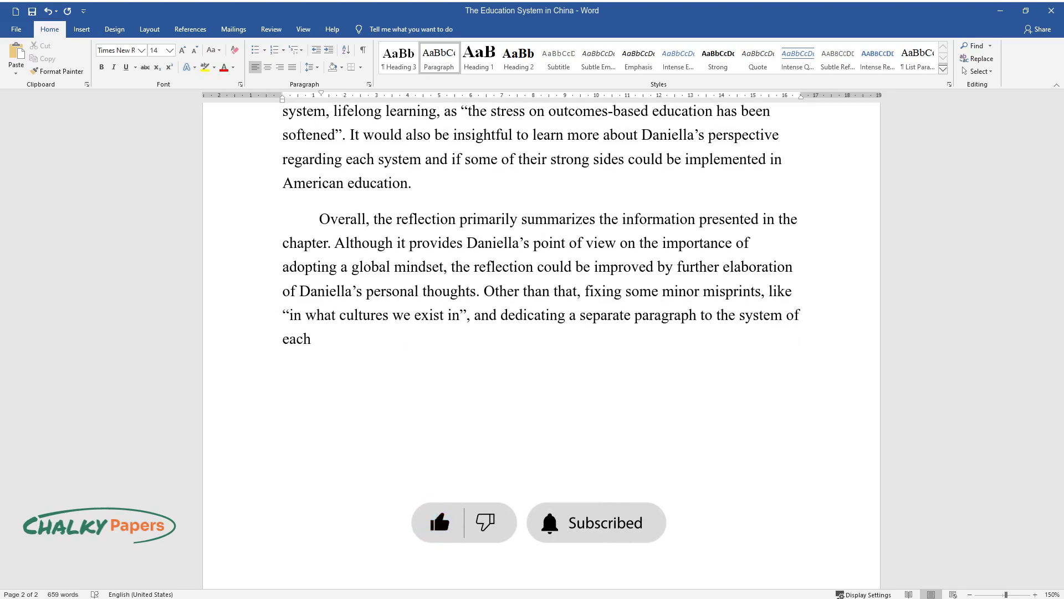
type(" country could make it even better.")
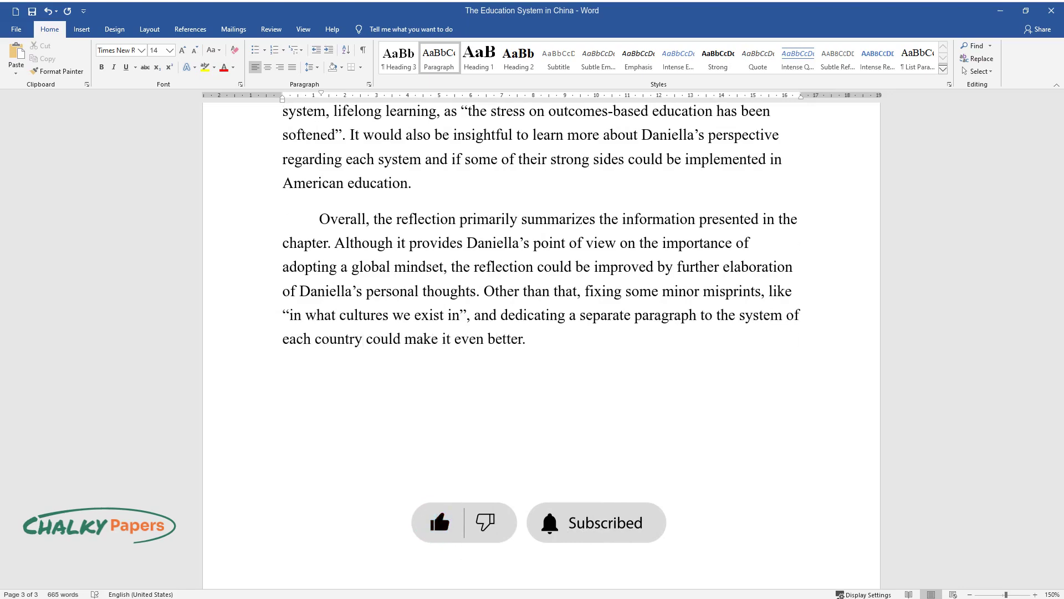